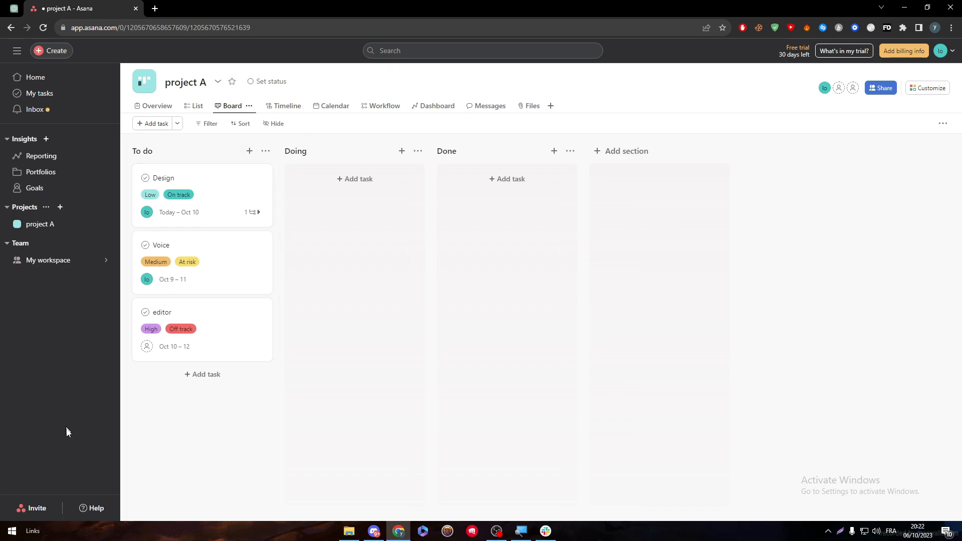
View the Asana admin console's Resources page and return to the project A board
click(941, 50)
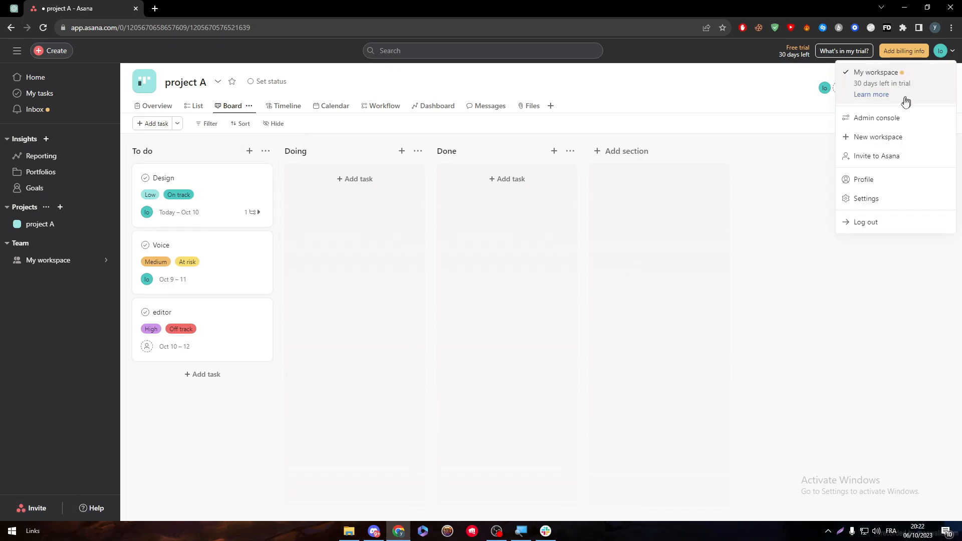
click(897, 119)
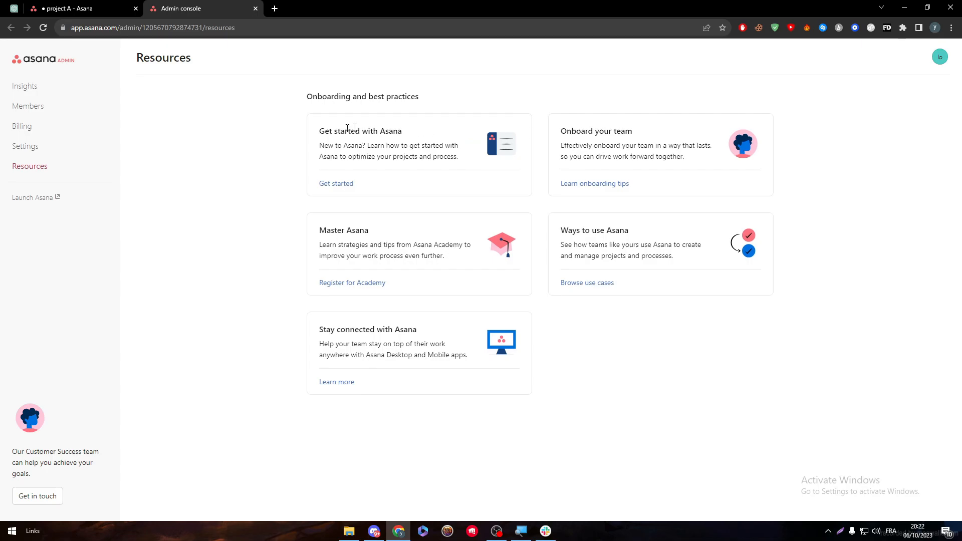
click(101, 5)
Open the Asana account settings and review the available and authorized apps
click(947, 50)
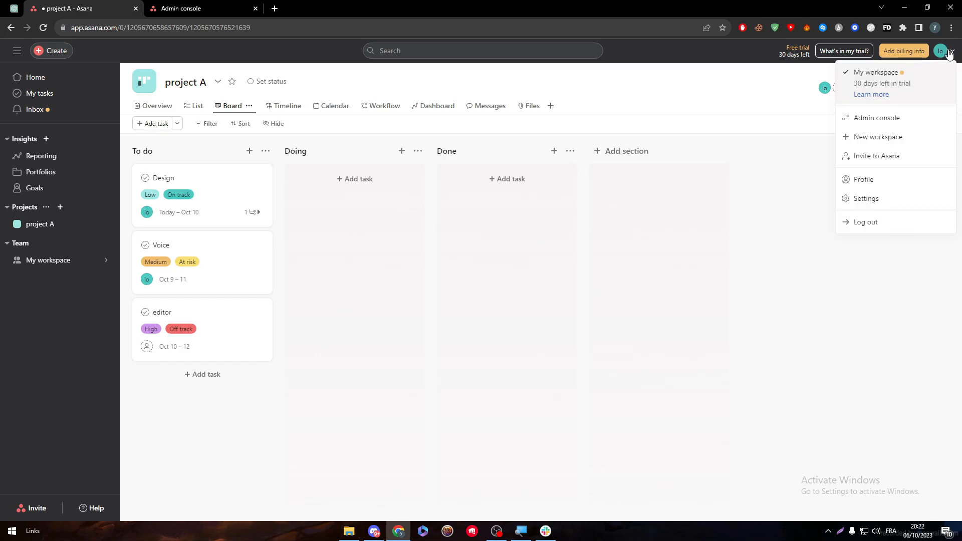
click(882, 197)
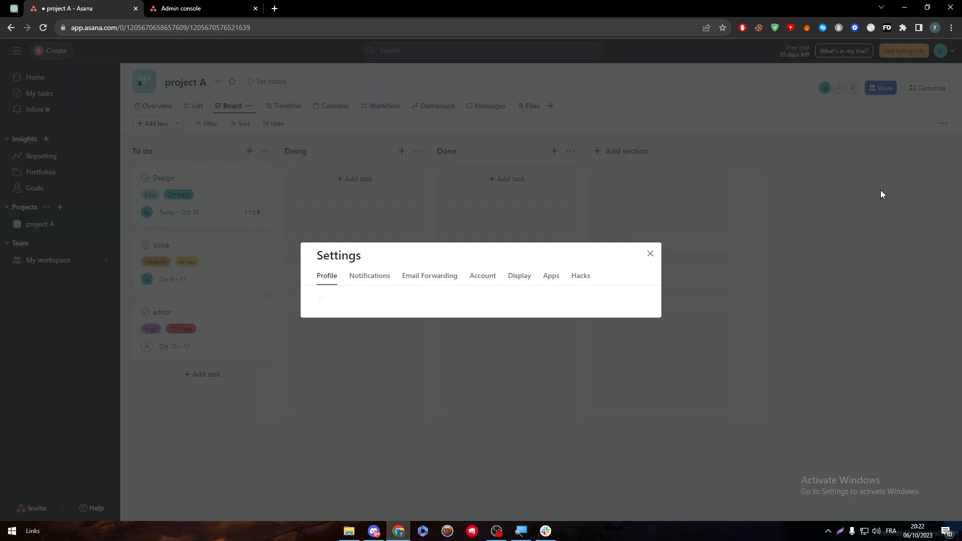
click(543, 118)
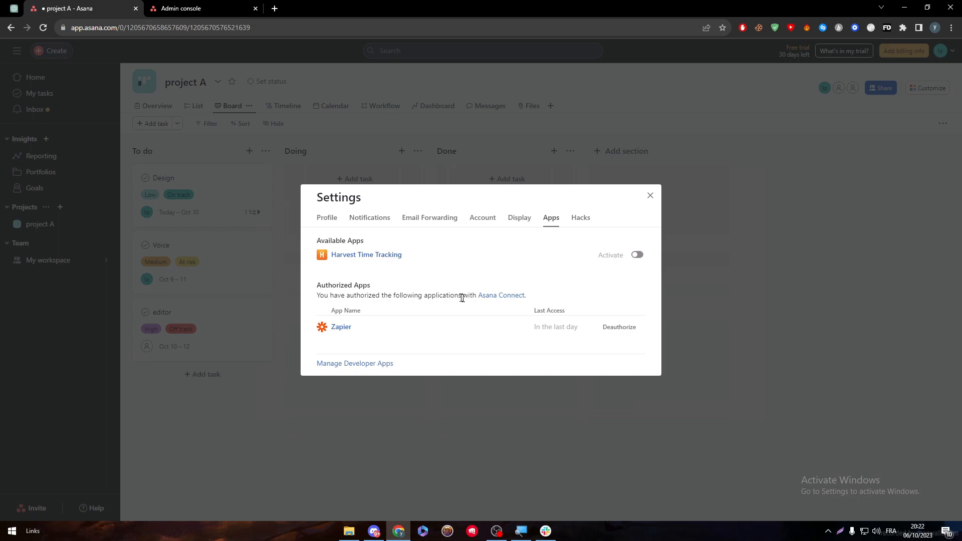
triple_click(409, 296)
click(420, 289)
triple_click(419, 289)
click(401, 285)
Switch to Slack and open the app management page for New Workspace
click(545, 533)
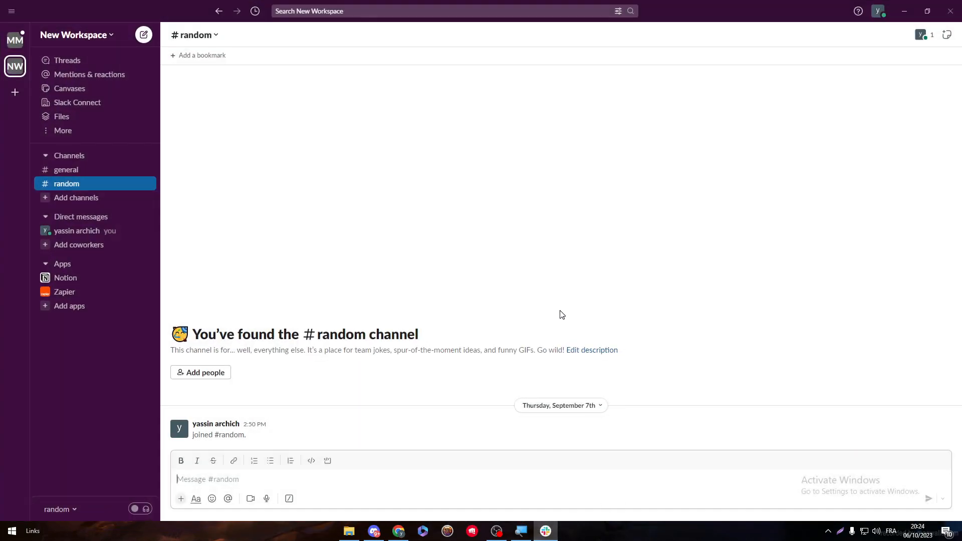
click(10, 11)
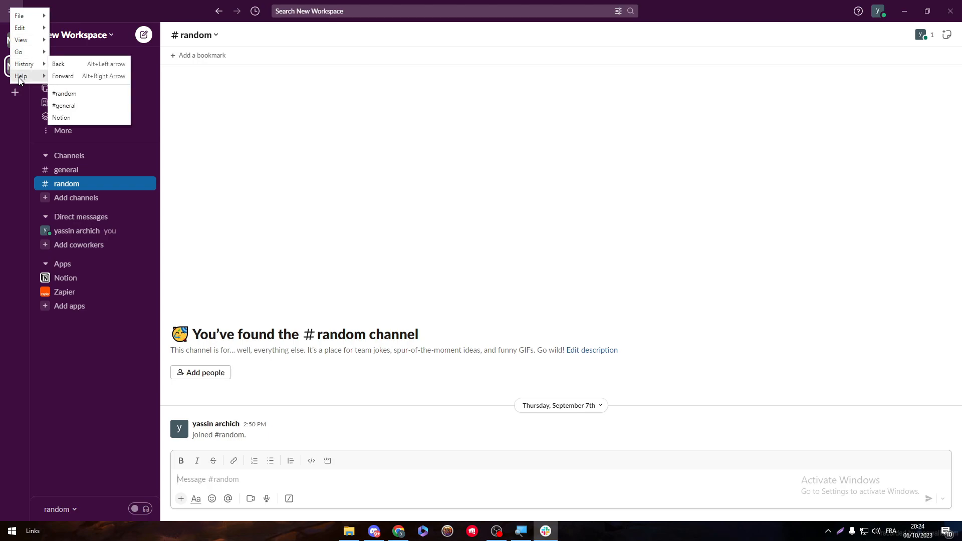
mouse_move(24, 56)
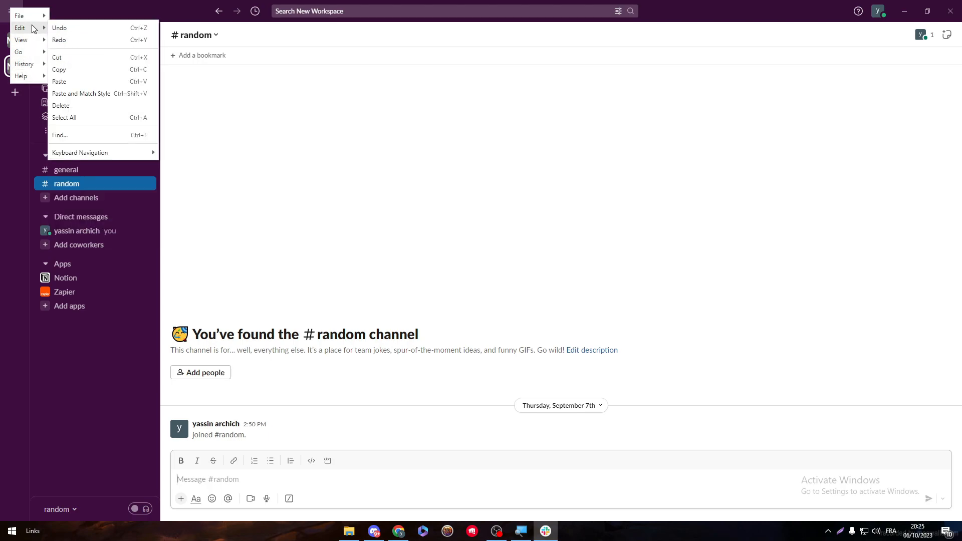
mouse_move(32, 80)
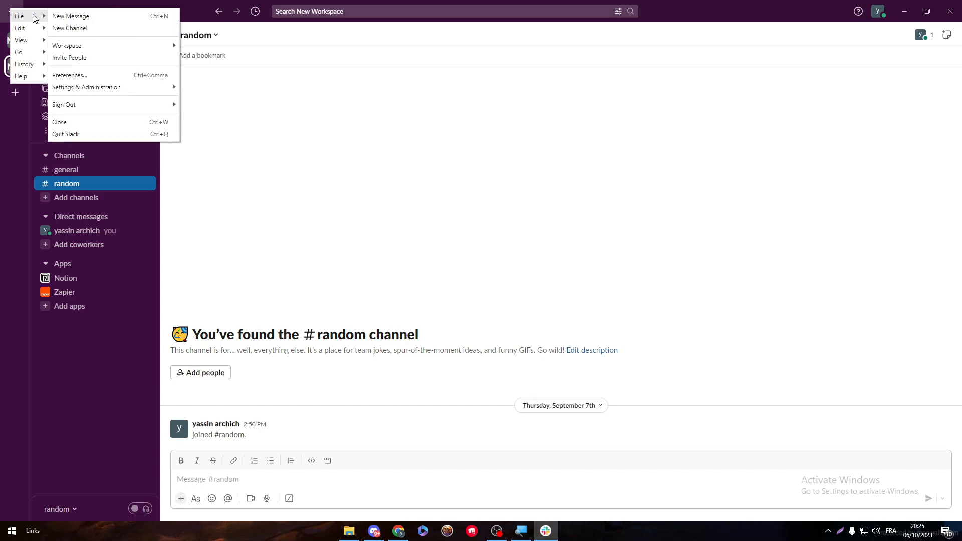
mouse_move(136, 93)
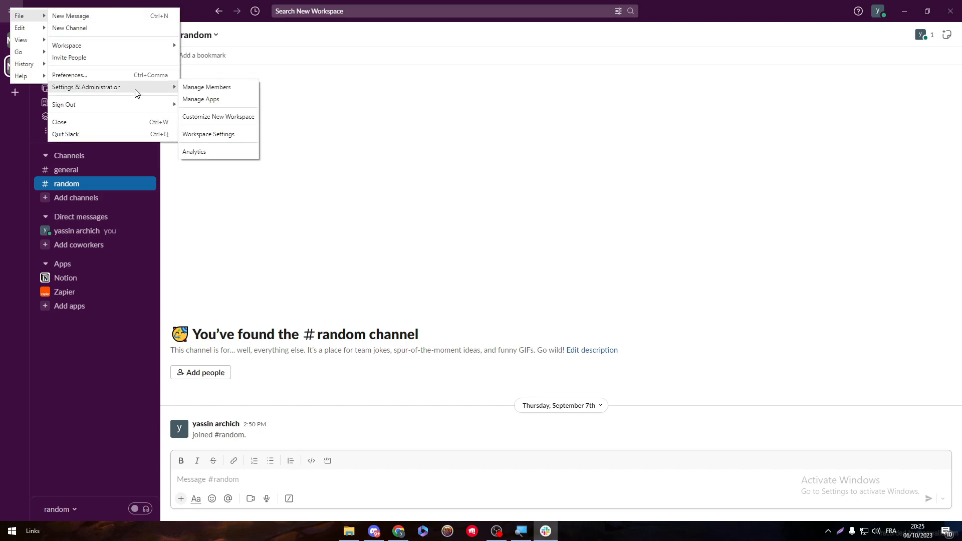
click(205, 99)
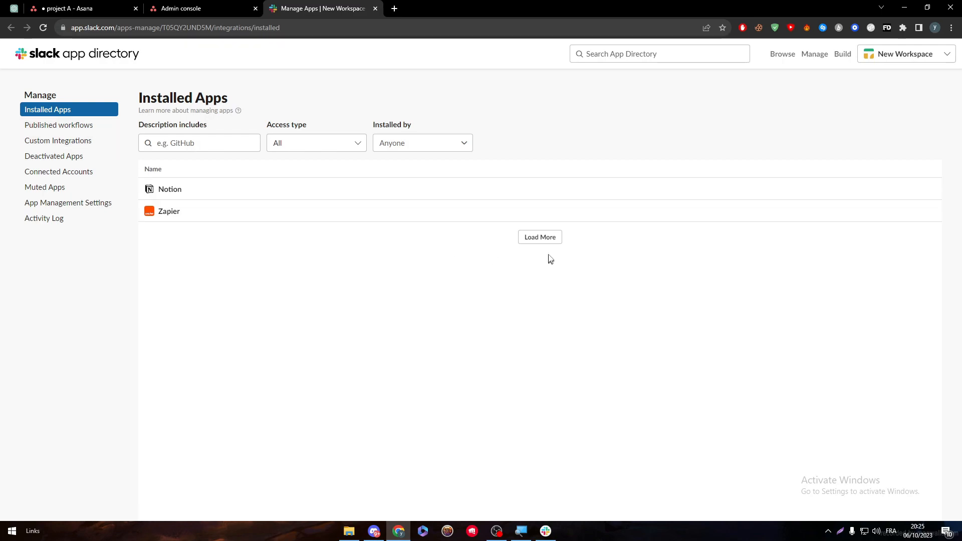
Search the Slack app directory for ASANA and open the Asana app page
click(541, 237)
click(782, 54)
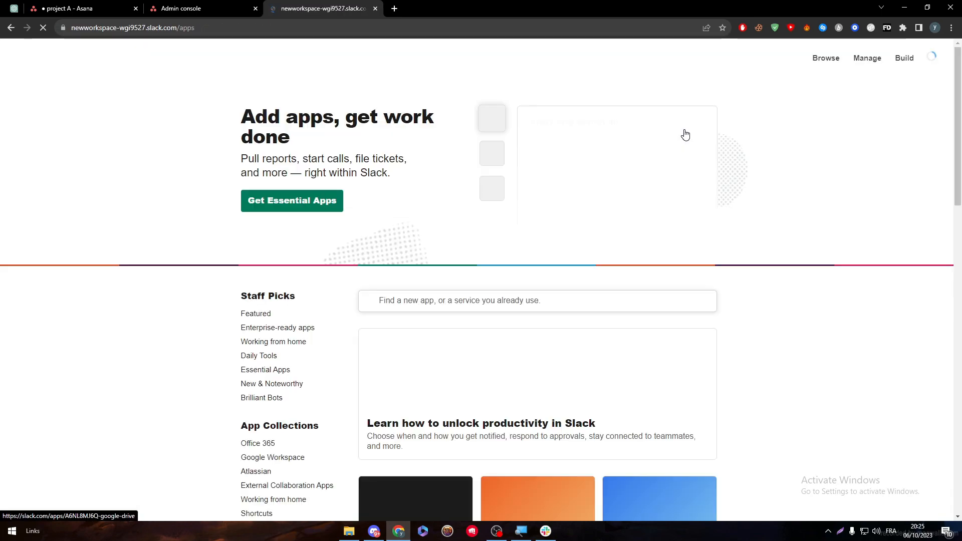
click(444, 297)
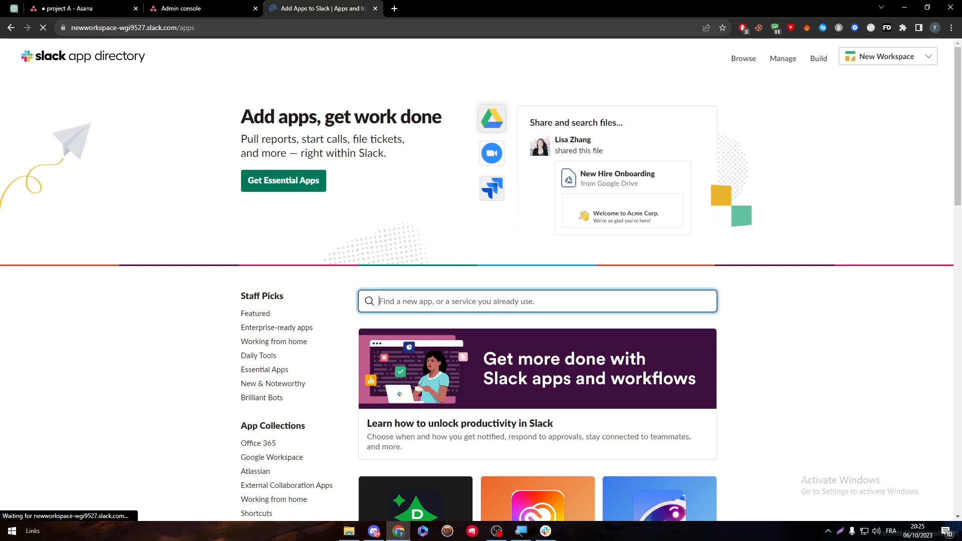
text(ASANA)
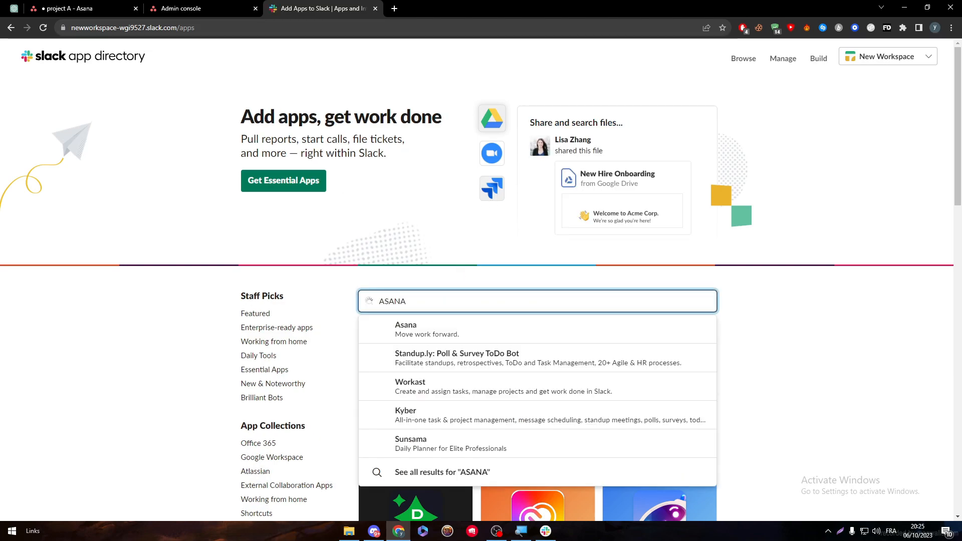
click(436, 330)
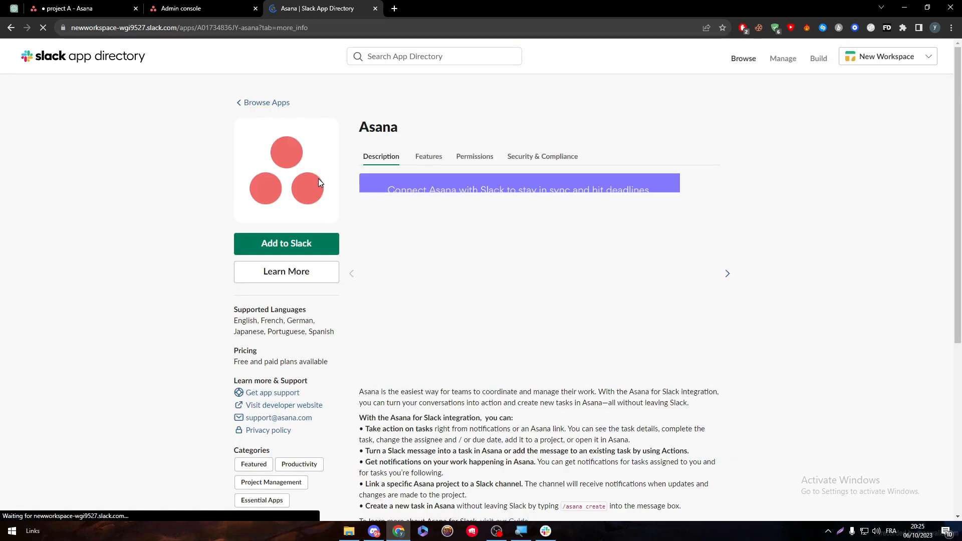
Try to add Asana to the MonetizeUrContent | Muc Slack workspace and close the authorization page
click(259, 249)
click(509, 370)
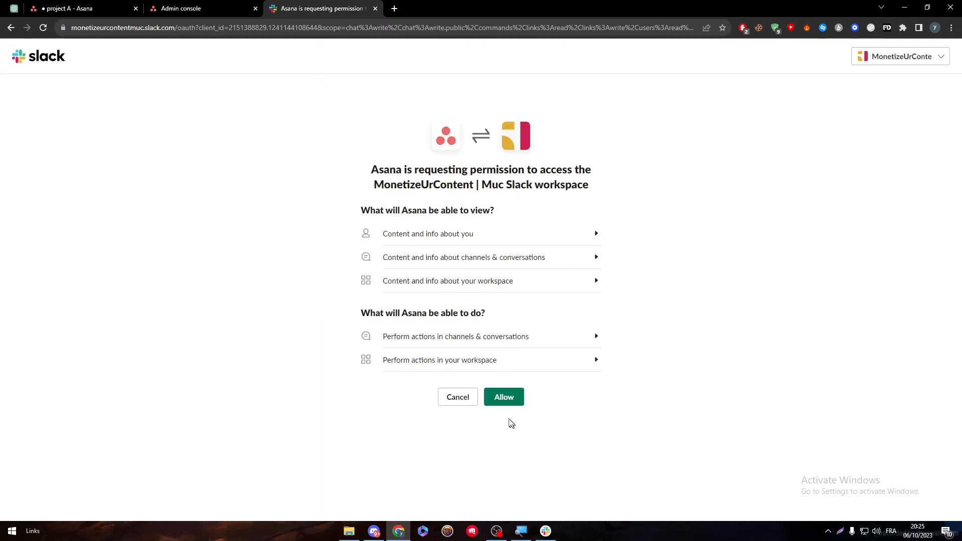
click(505, 398)
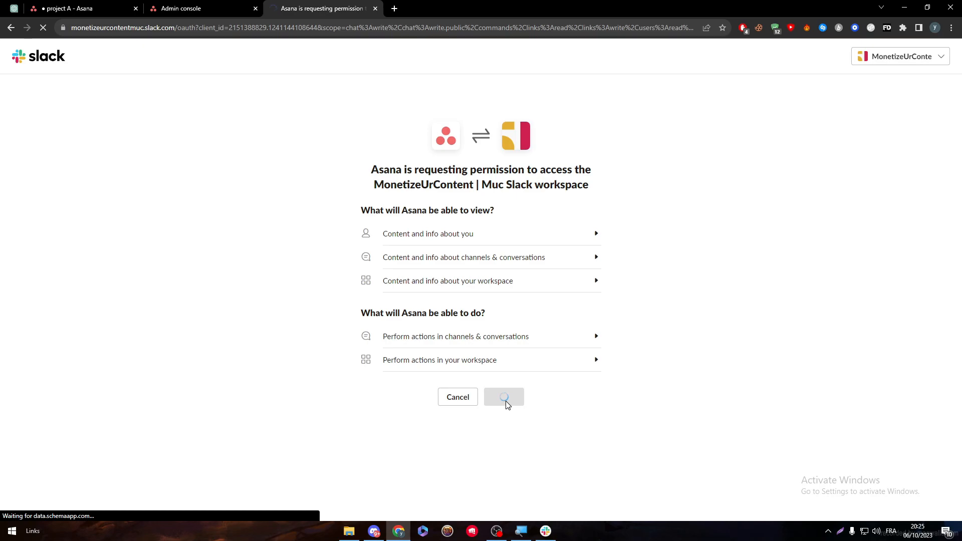
click(937, 62)
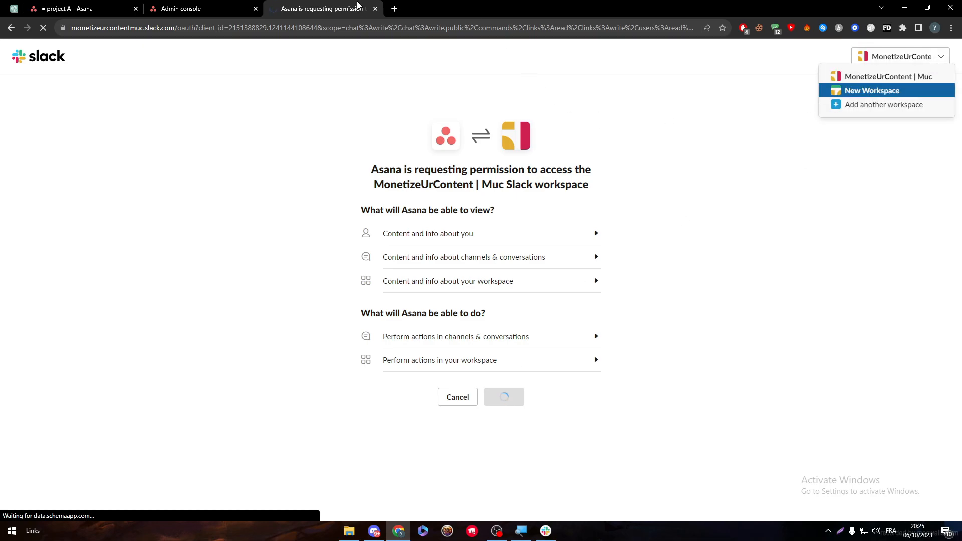
click(375, 8)
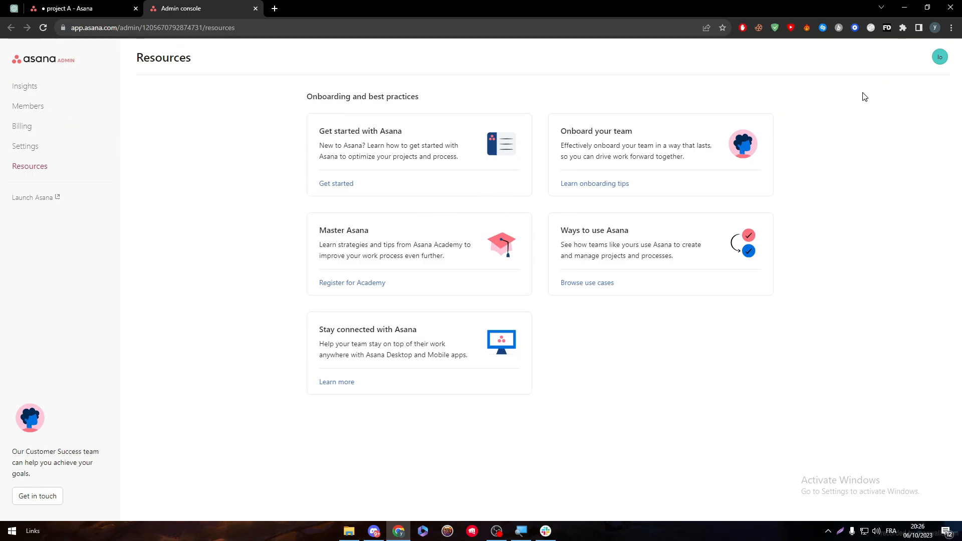
Return to Slack and open New Workspace's installed apps management page
click(551, 530)
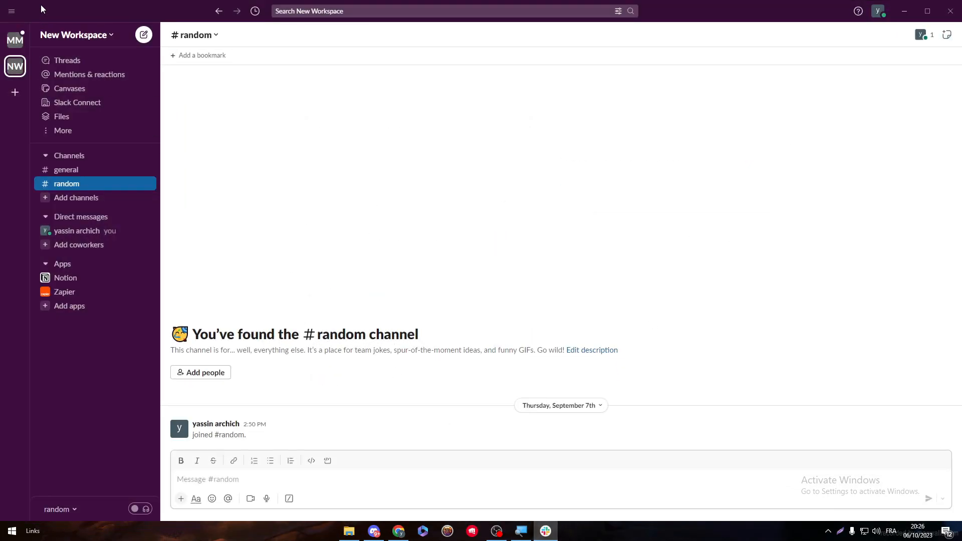
click(11, 12)
mouse_move(35, 17)
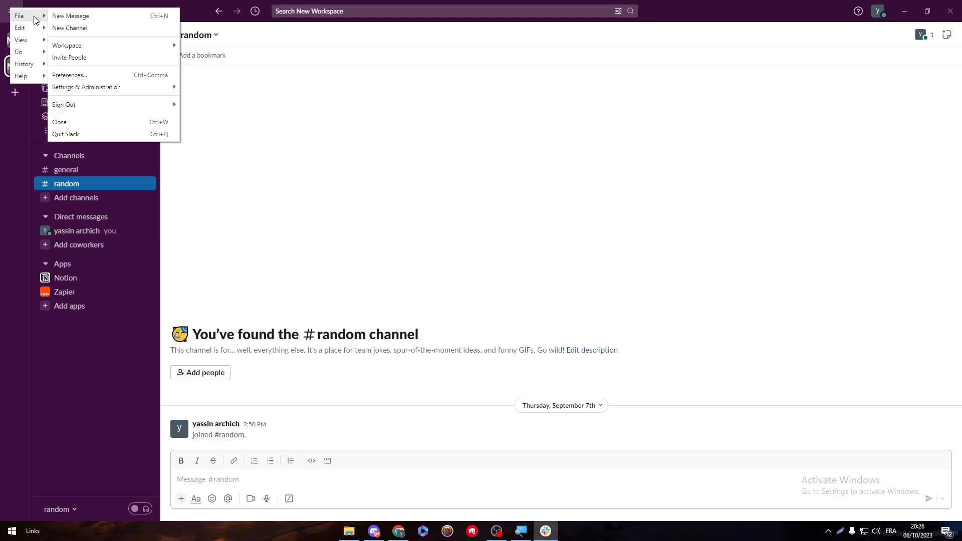
mouse_move(118, 89)
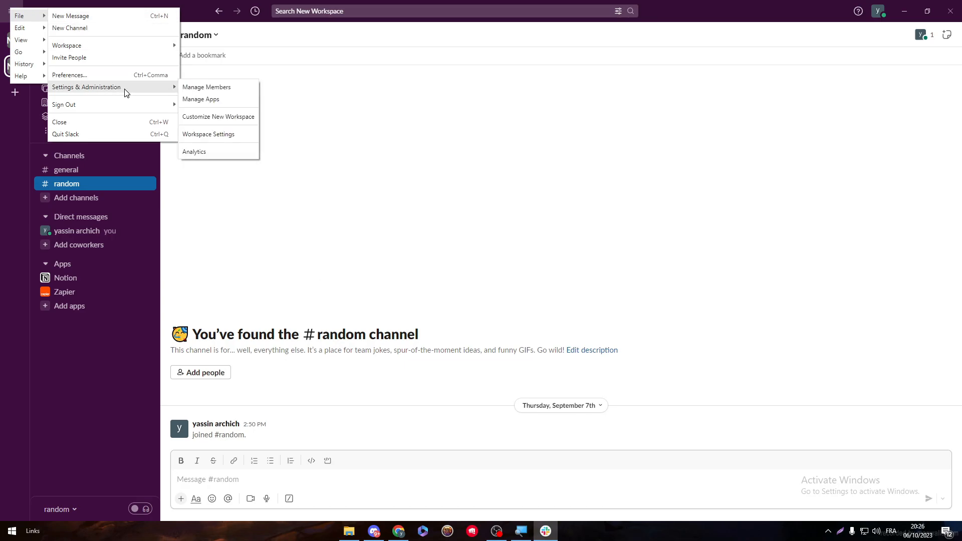
click(241, 101)
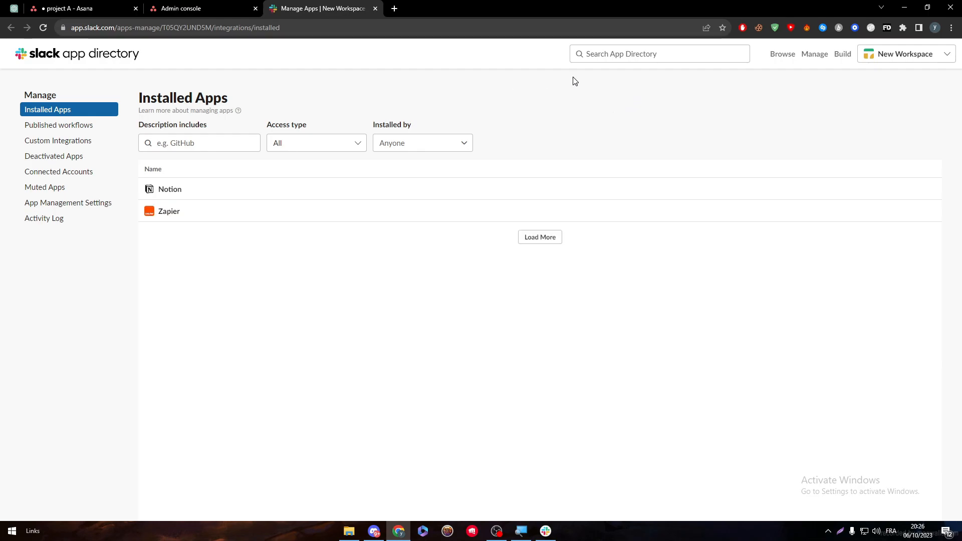
Browse the Slack app directory for New Workspace, search for ASANA and open the Asana app page
click(905, 58)
click(843, 73)
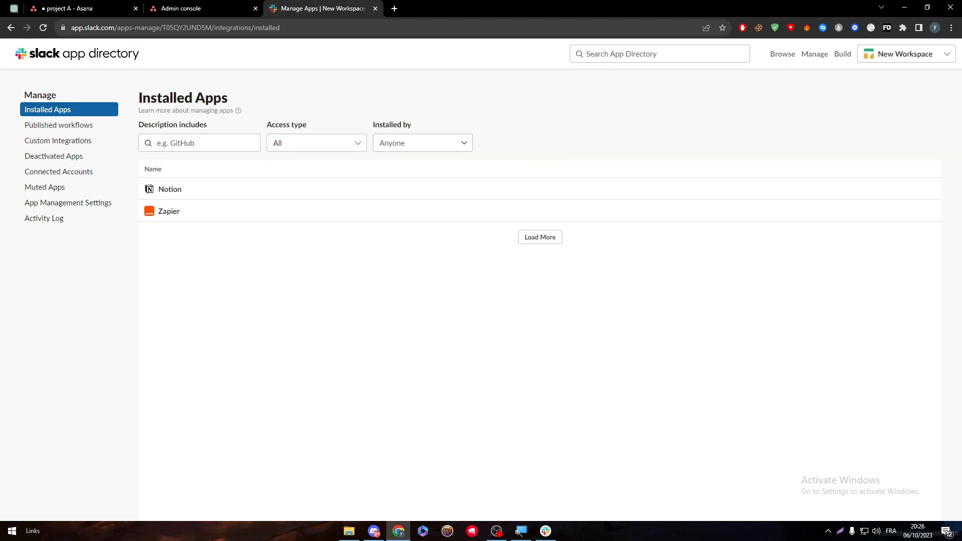
click(785, 56)
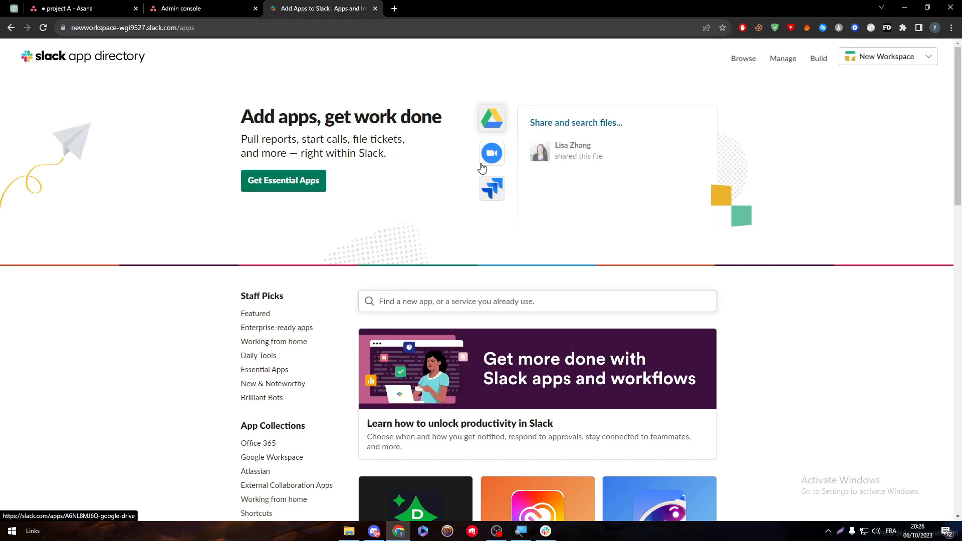
click(458, 301)
text(ASANA)
click(396, 323)
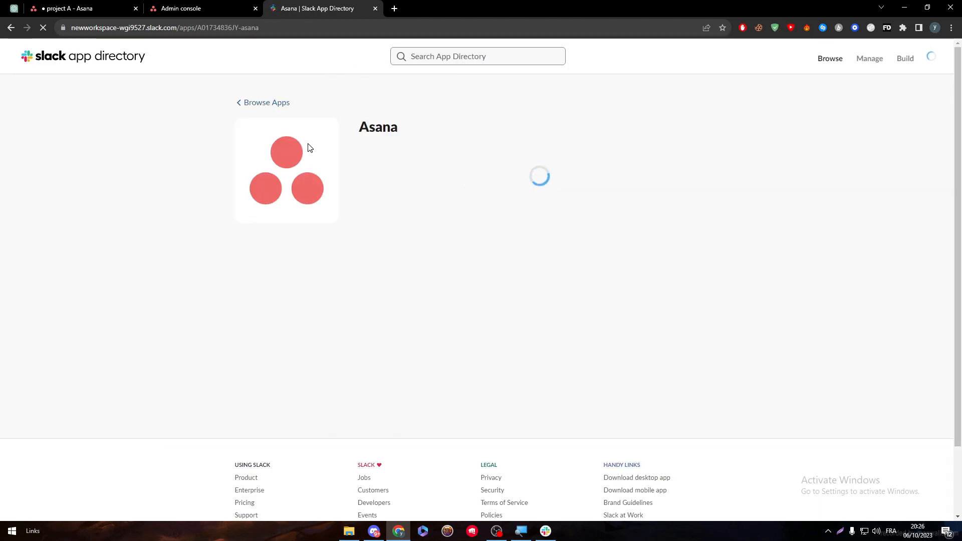
Add the Asana app to Slack and grant Slack permission to access the Asana account
double_click(415, 127)
click(459, 127)
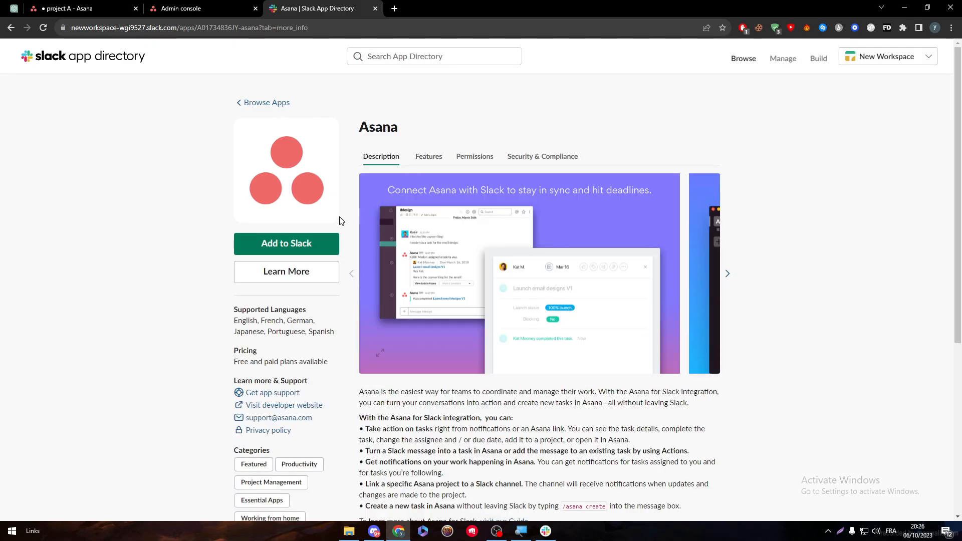
click(289, 246)
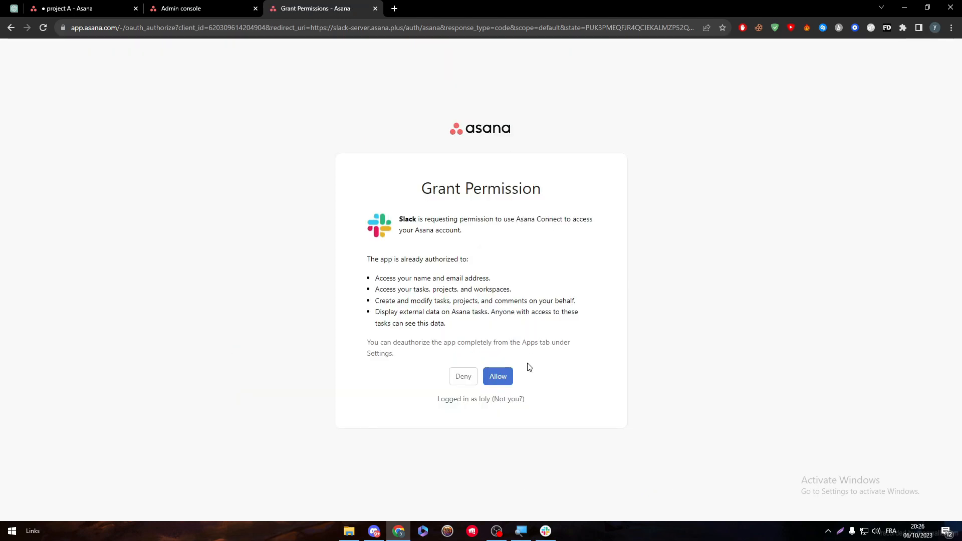
click(497, 380)
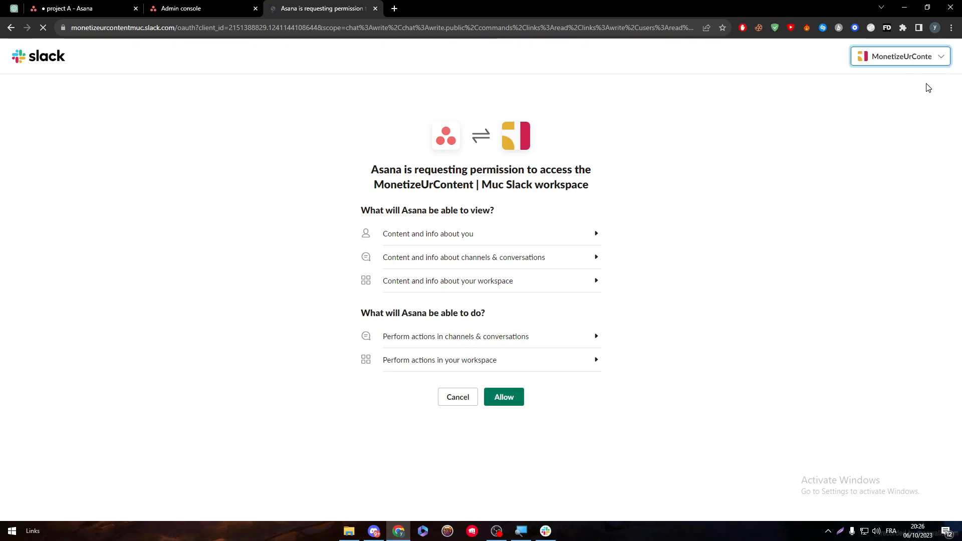
Switch the authorization to New Workspace and allow Asana to access it
click(924, 57)
click(870, 89)
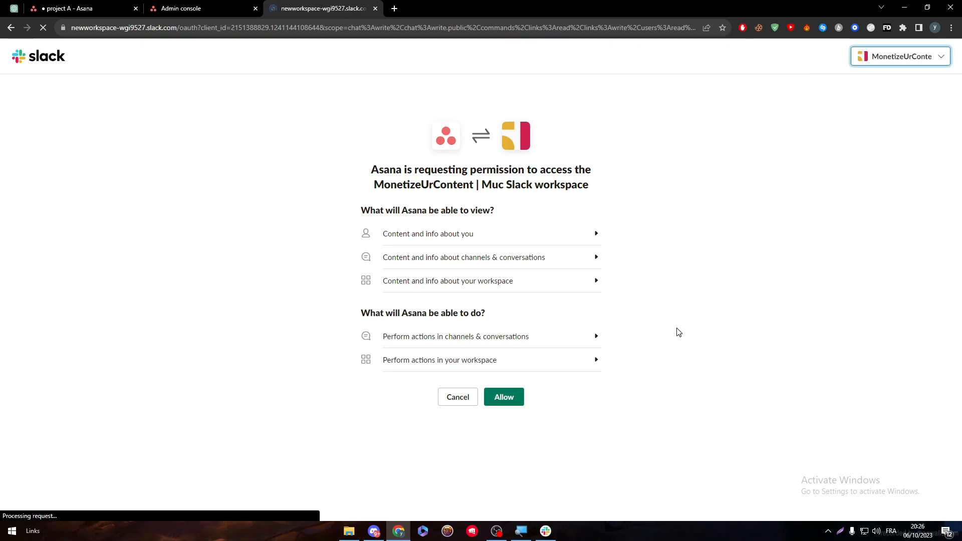
click(504, 397)
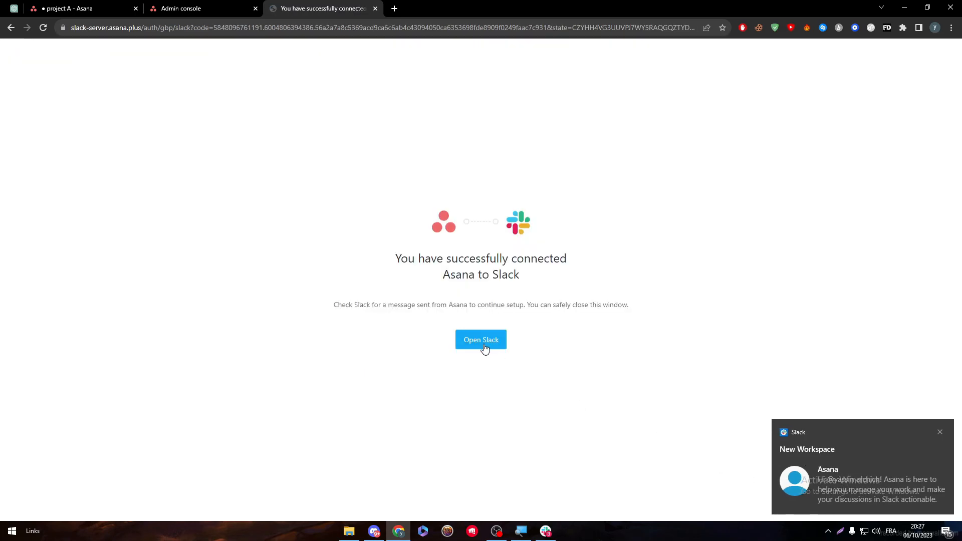
Switch to Slack and open the Asana app's conversation to read its welcome message
click(550, 530)
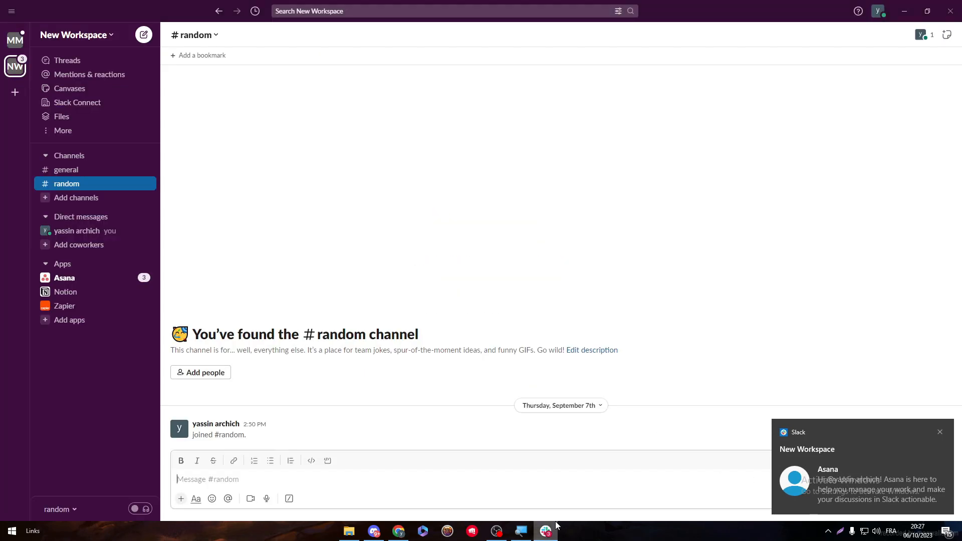
click(89, 279)
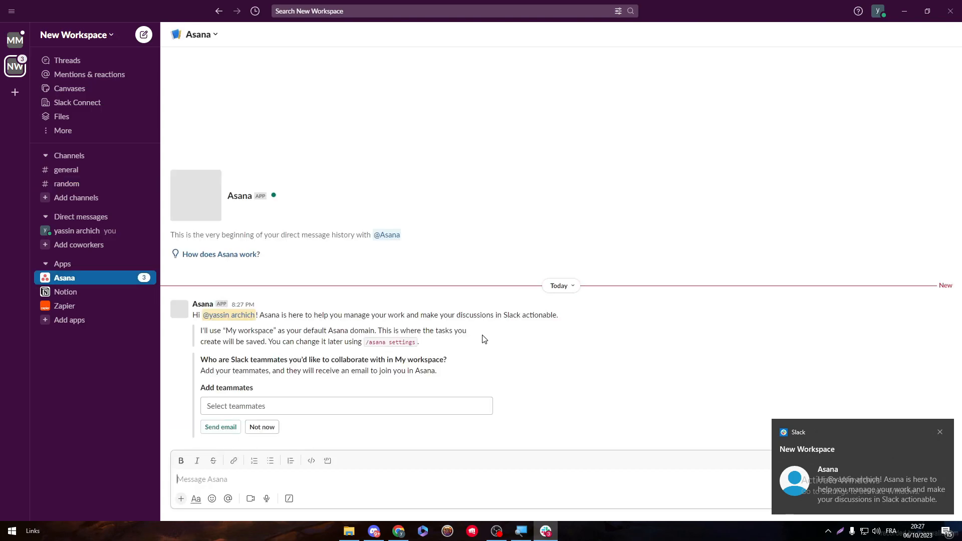
drag(264, 315, 352, 329)
click(295, 315)
click(360, 329)
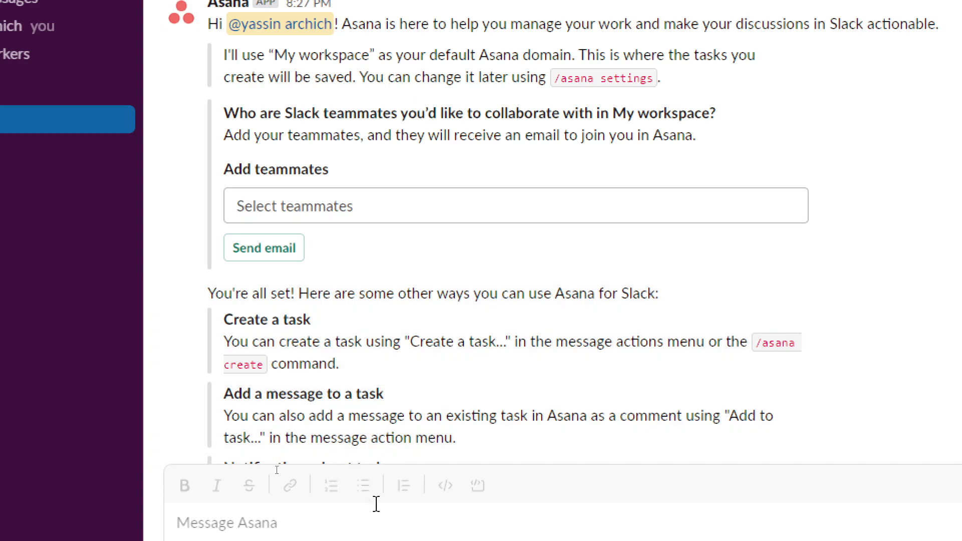
Start a new Asana task from the Asana conversation with the slash shortcut and name it "Develope a Game"
click(307, 519)
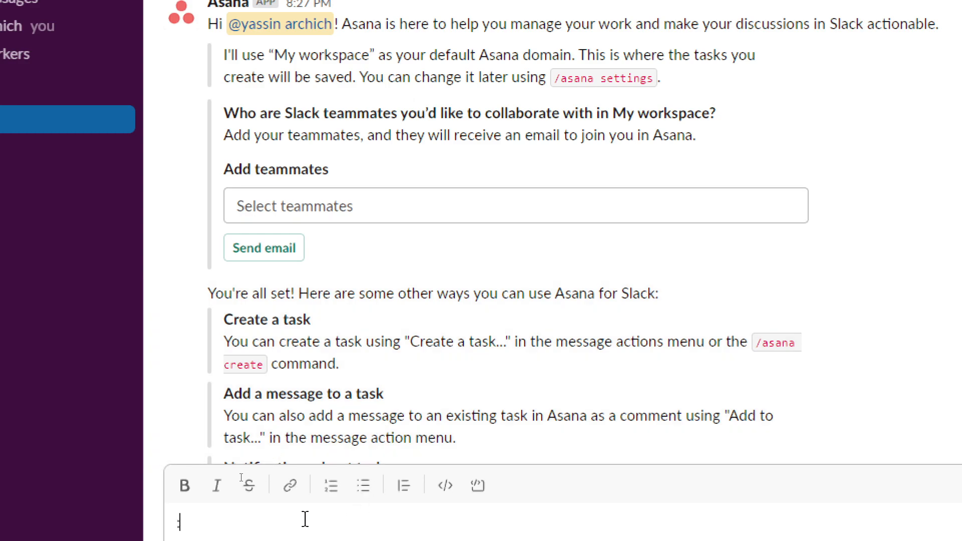
text(/)
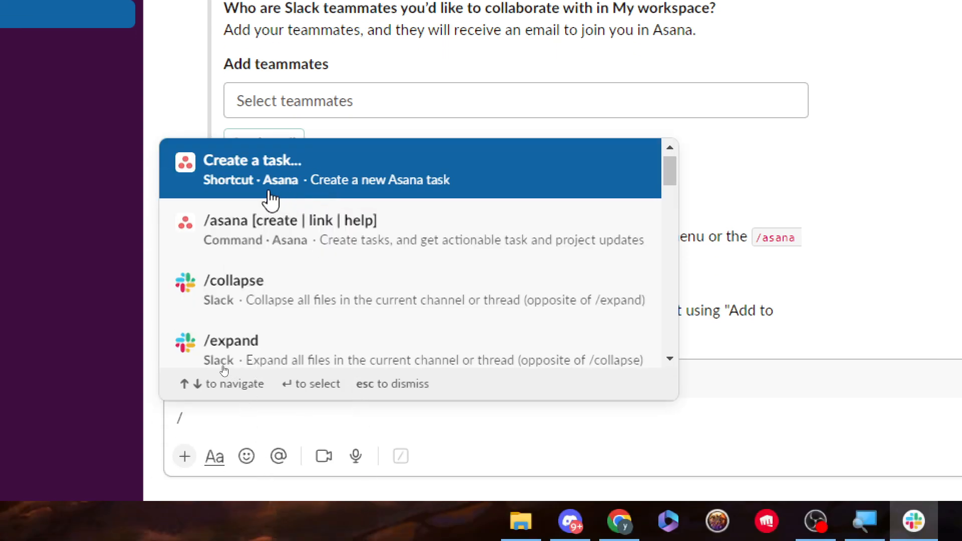
click(239, 190)
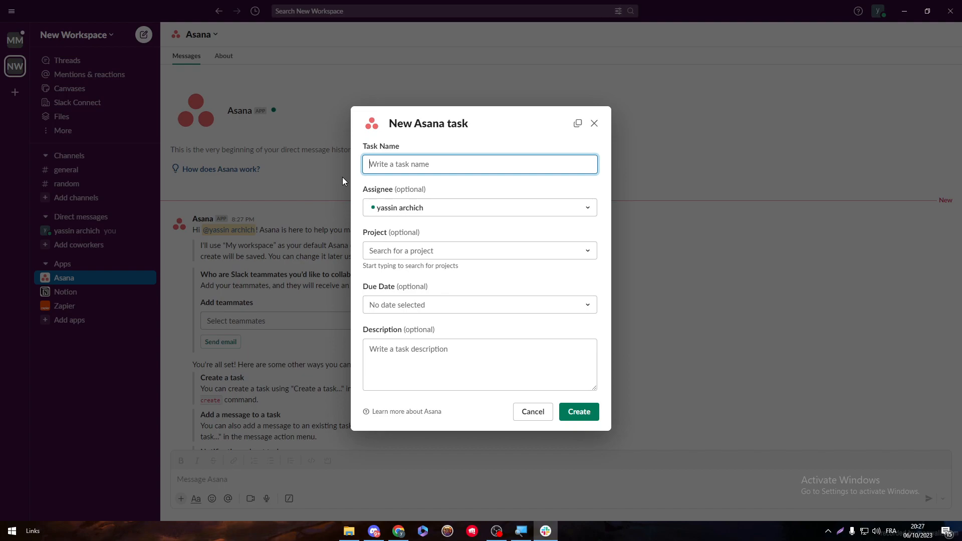
text(velope a Game)
Check the assignee and project choices available for the new Asana task, leaving both as they are
click(415, 209)
click(739, 286)
click(460, 253)
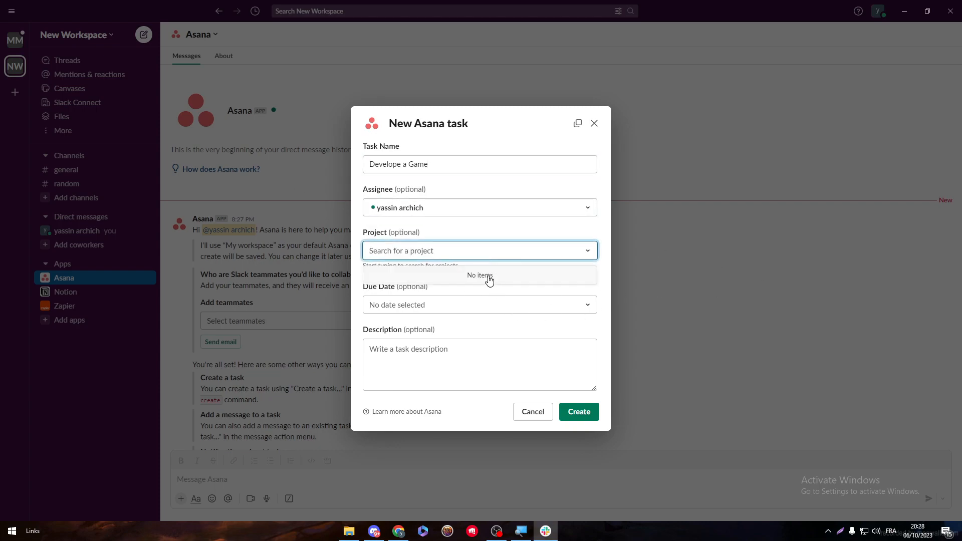
click(592, 263)
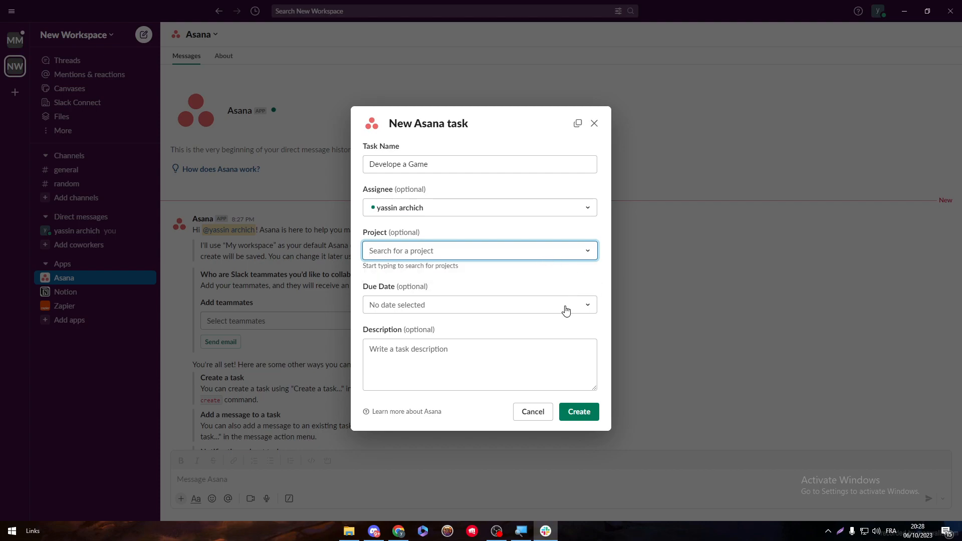
Set the due date to Sat, Oct 7, 2023, describe the task as "Make a 2D Game with a descent graphic and sounds in 24 hour", and create it
click(461, 307)
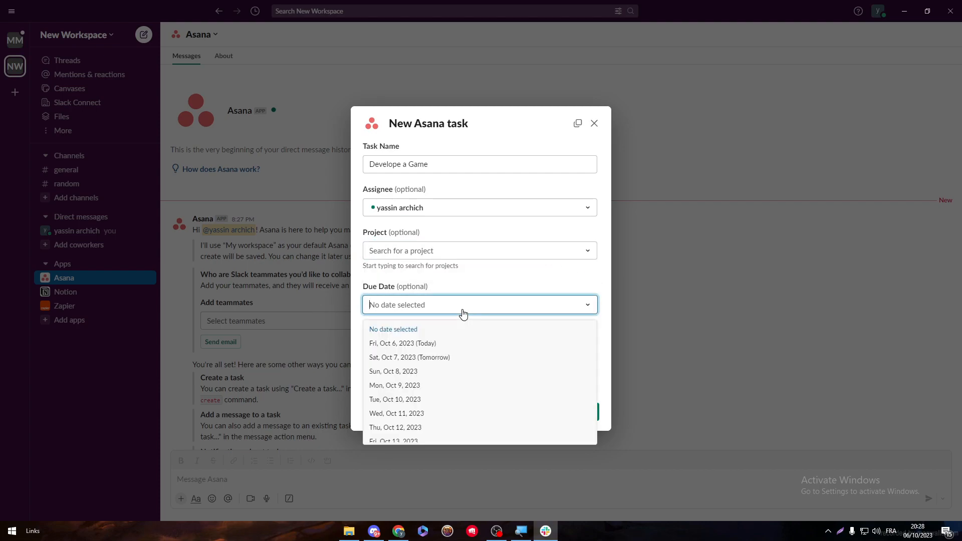
click(419, 363)
click(376, 342)
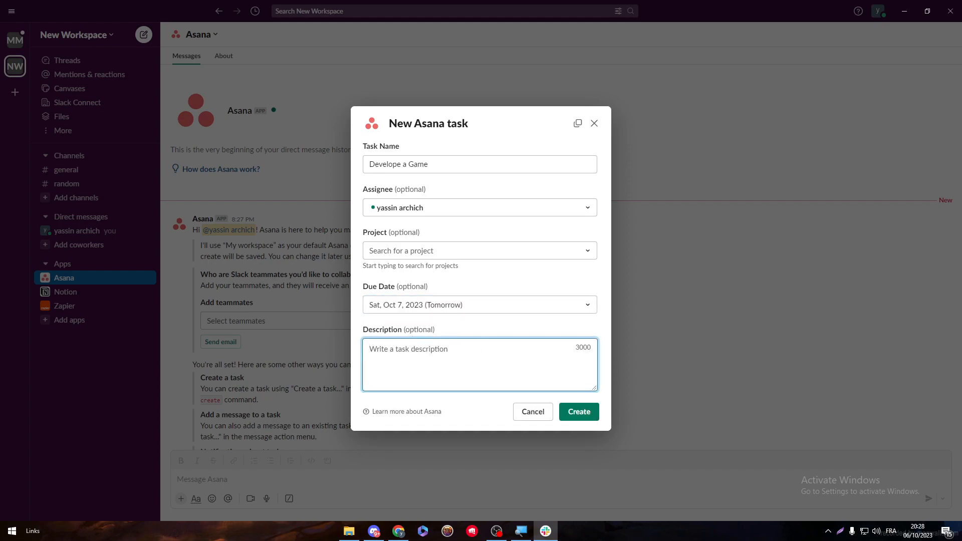
text(Mak)
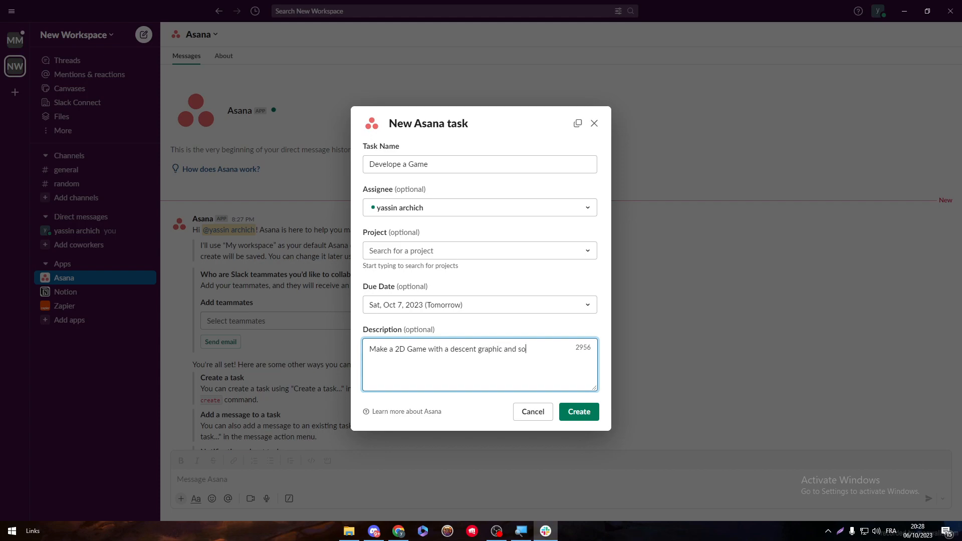
text(in 24 hour)
click(580, 412)
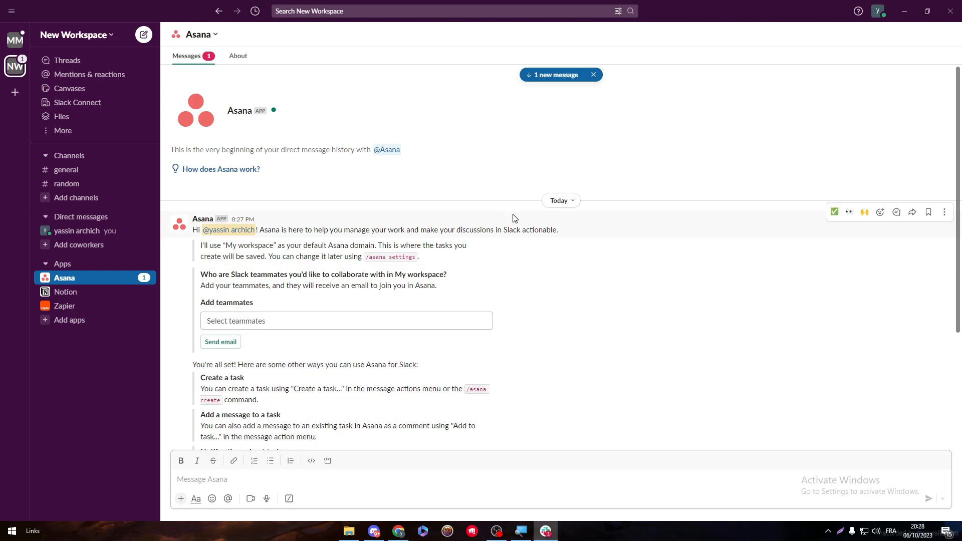
Read Asana's message about the new task and decline sharing it to the channel
scroll(648, 347, down, 5)
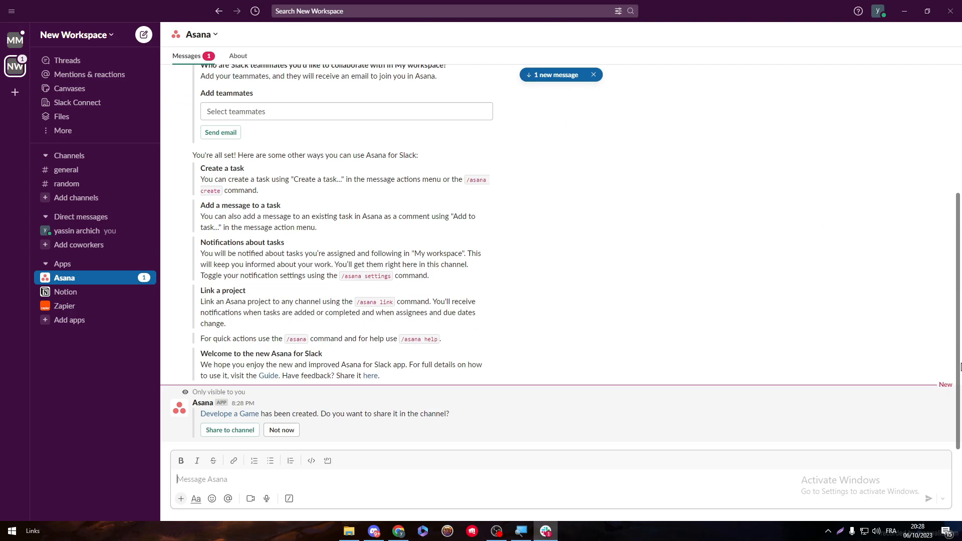
drag(265, 415, 422, 415)
click(367, 423)
click(434, 420)
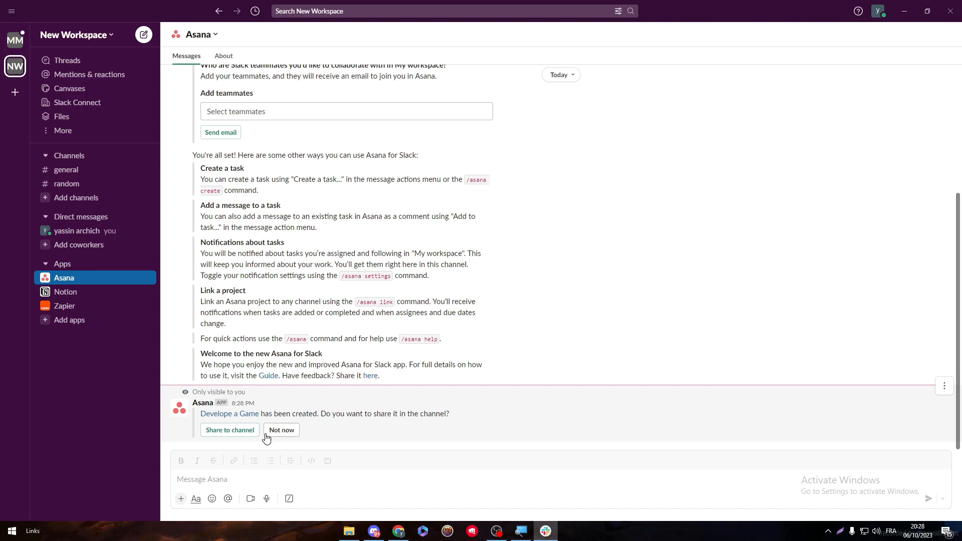
click(297, 431)
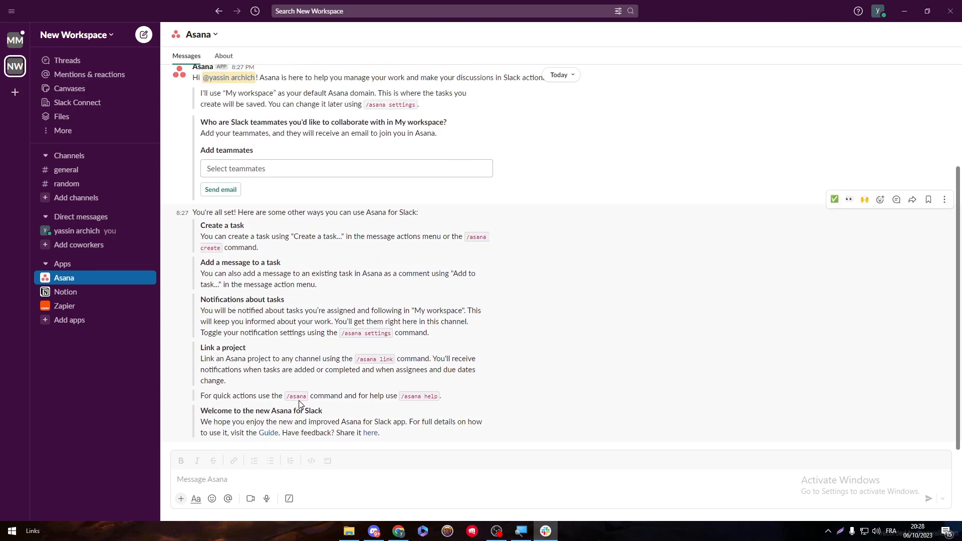
Switch to Chrome, go to project A in Asana and close its Settings dialog
click(405, 528)
click(180, 8)
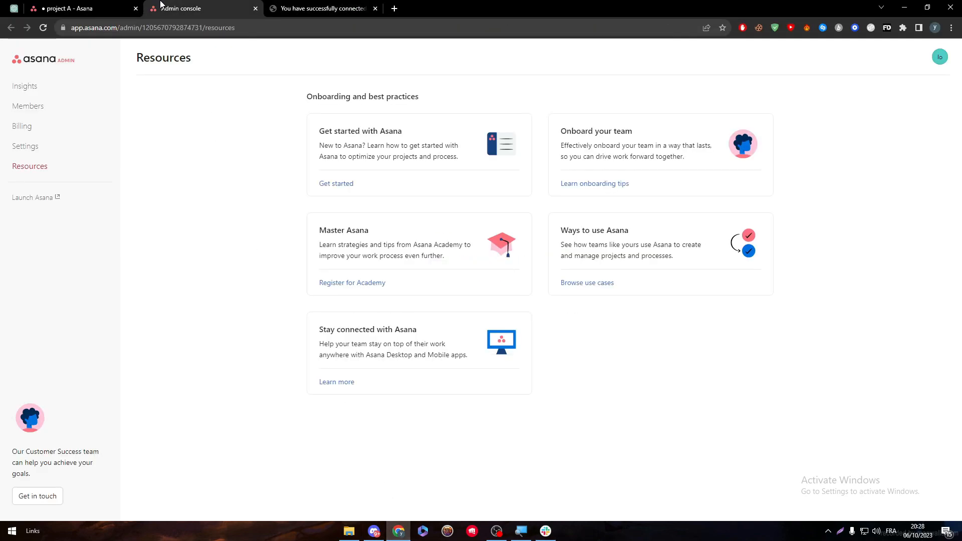
click(131, 7)
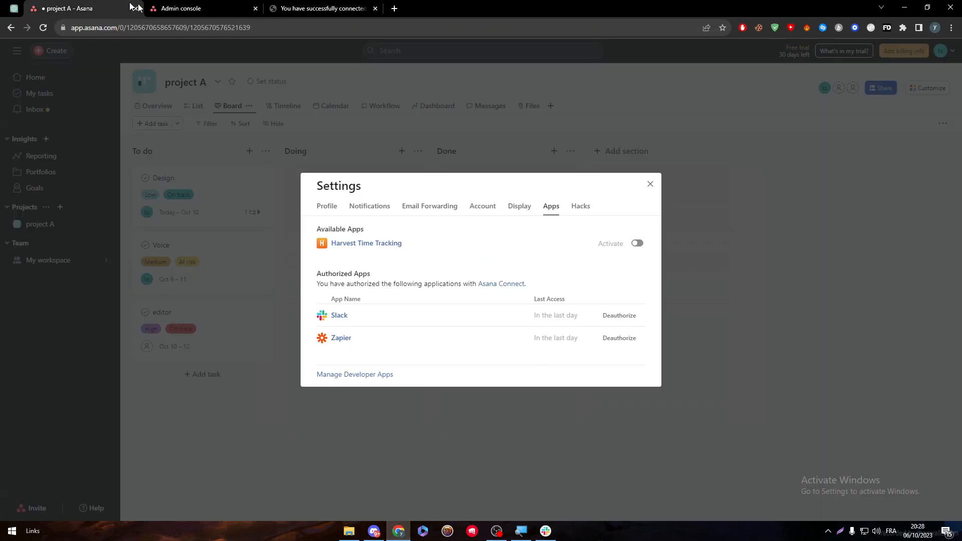
click(659, 185)
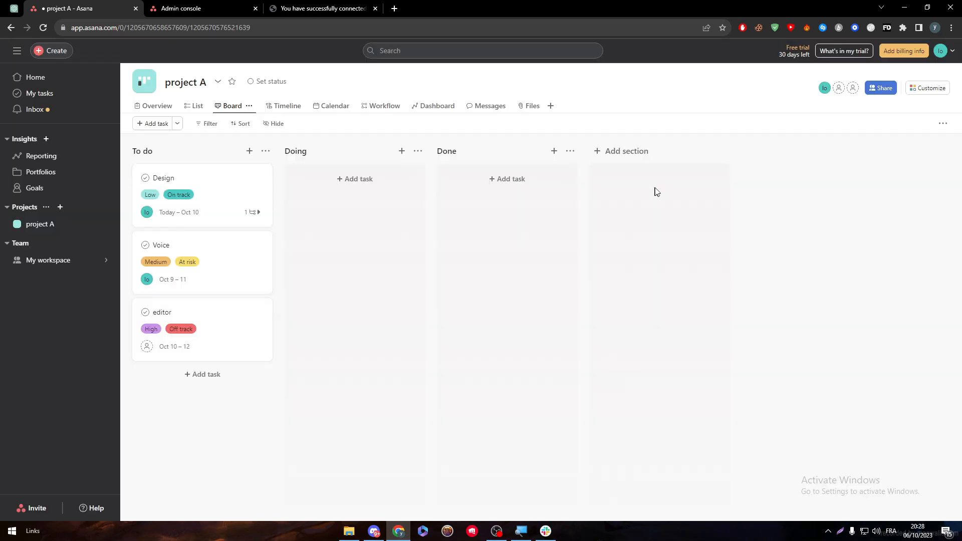
Reload Asana, look through My workspace and the inbox, and open the Develope a Game task from My tasks
click(44, 28)
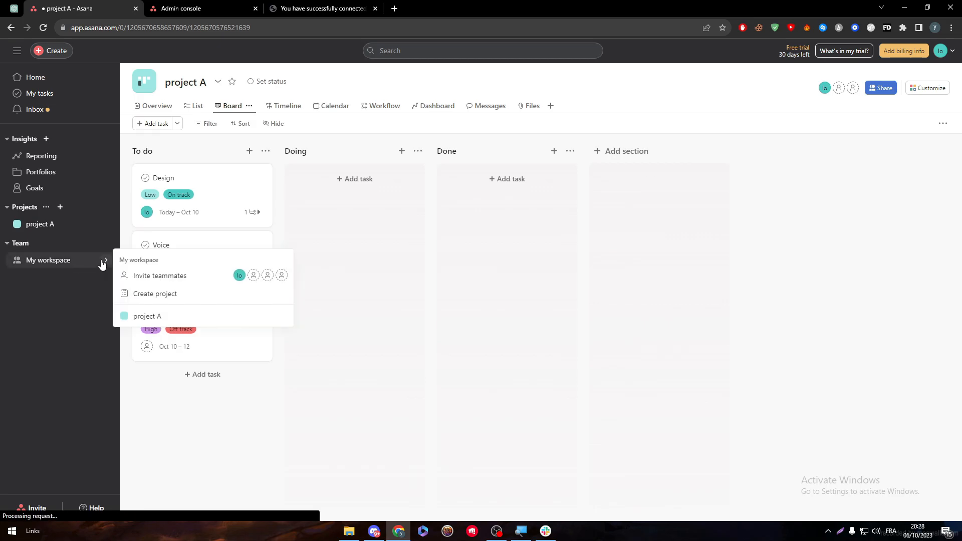
click(86, 263)
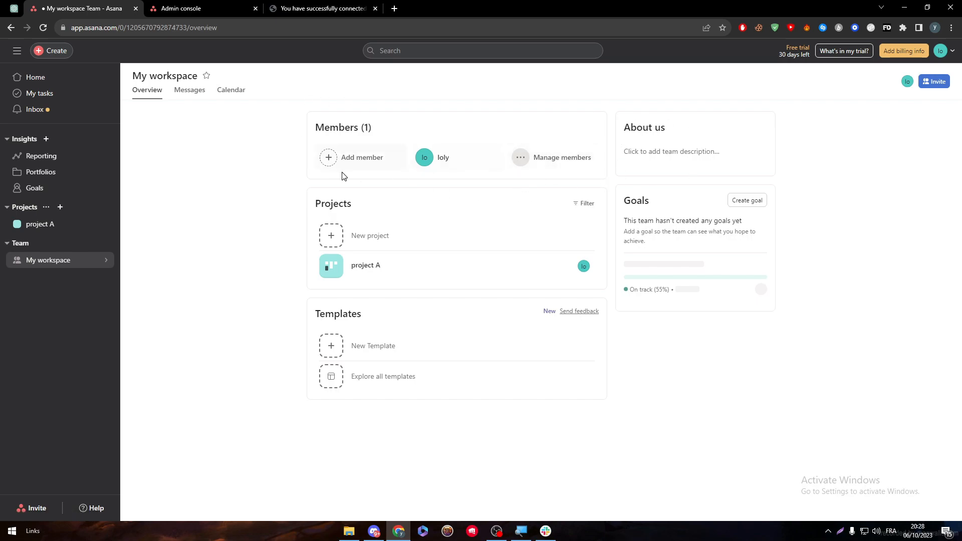
click(57, 108)
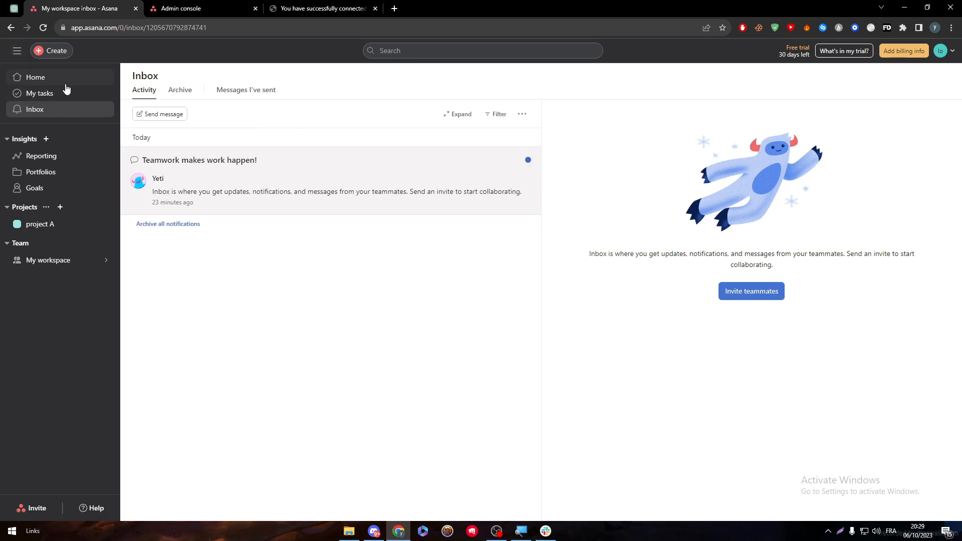
click(80, 93)
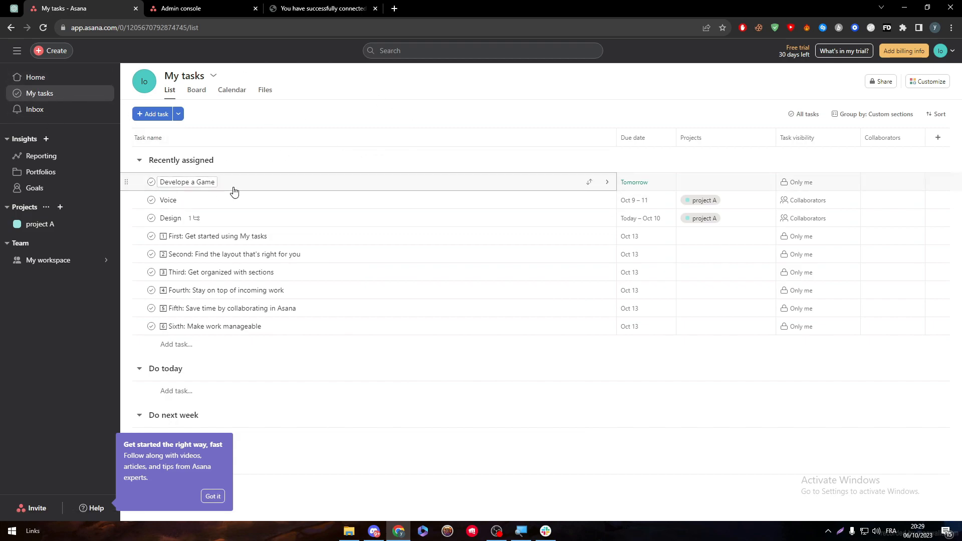
click(257, 186)
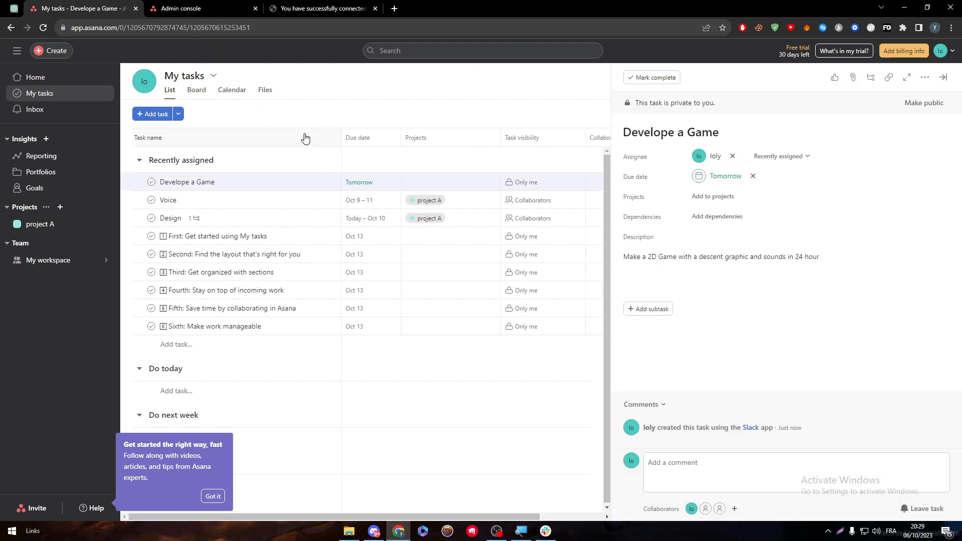
Revisit the Asana conversation in Slack, return to Asana in Chrome and close the task's details
click(556, 535)
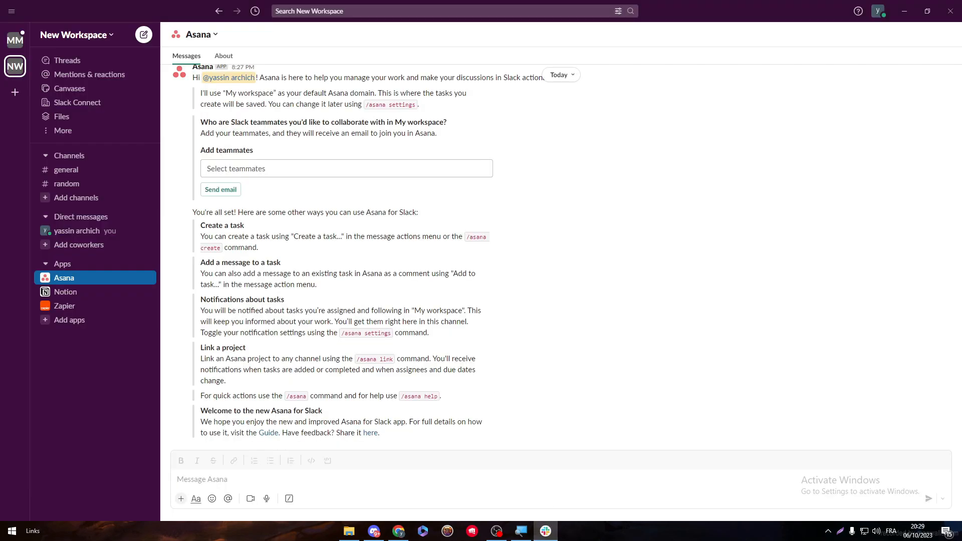
click(546, 531)
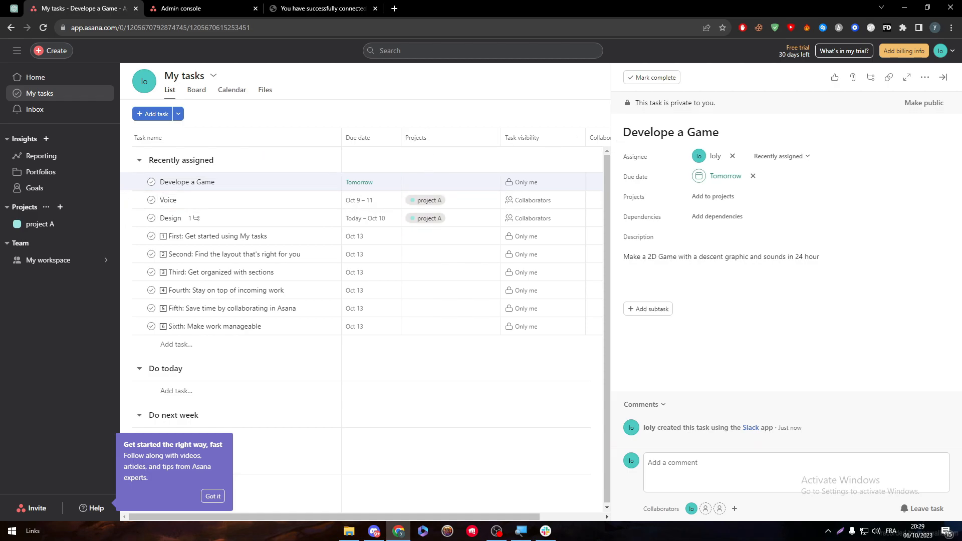
click(941, 79)
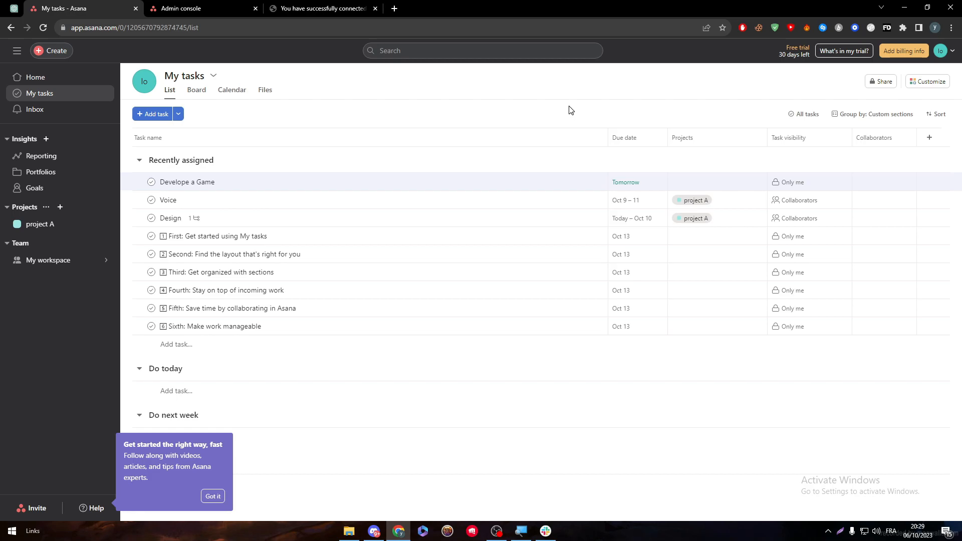
Search the web for "zapier" in place of the Asana connection page and open the Zapier website
click(344, 9)
click(344, 28)
text(zapier)
key(Return)
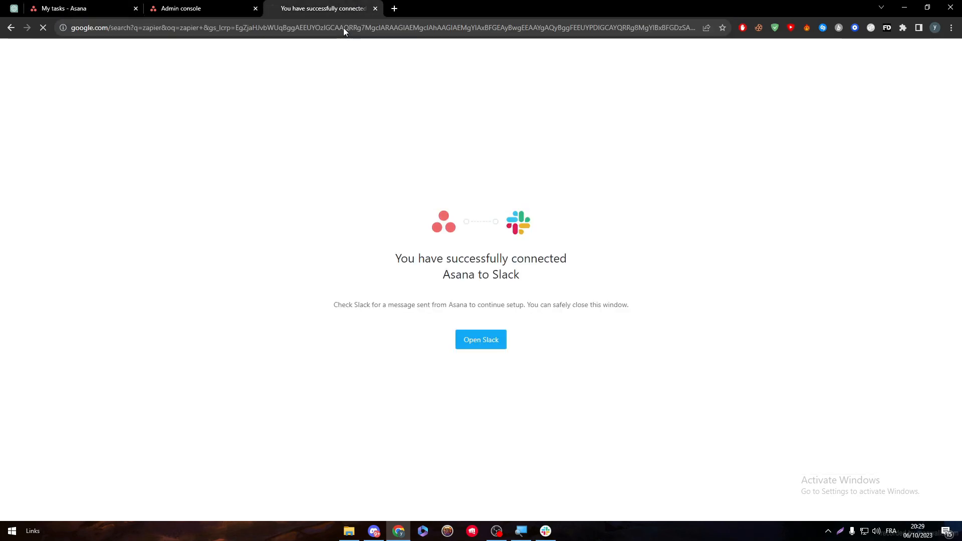
click(191, 173)
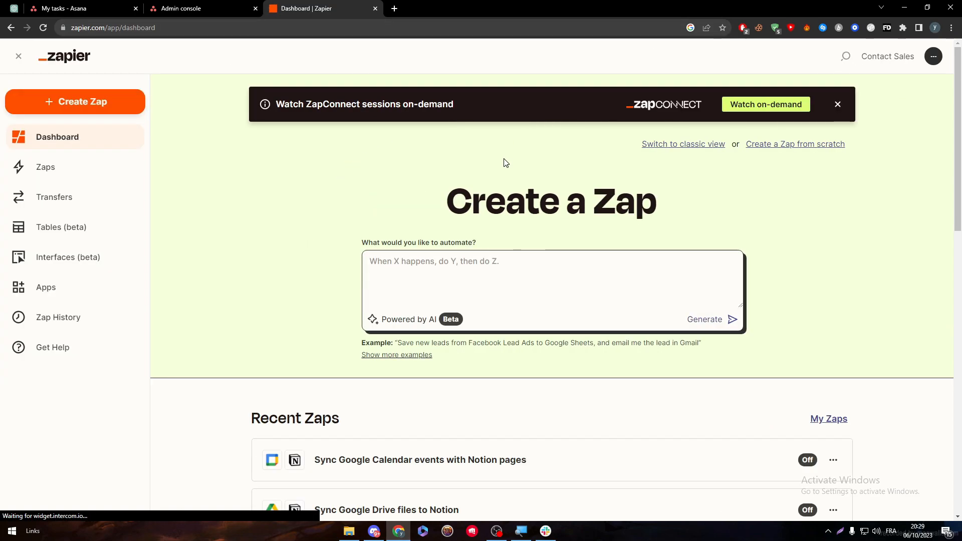
Log out of Zapier and sign back in with a Google account
click(926, 58)
click(912, 125)
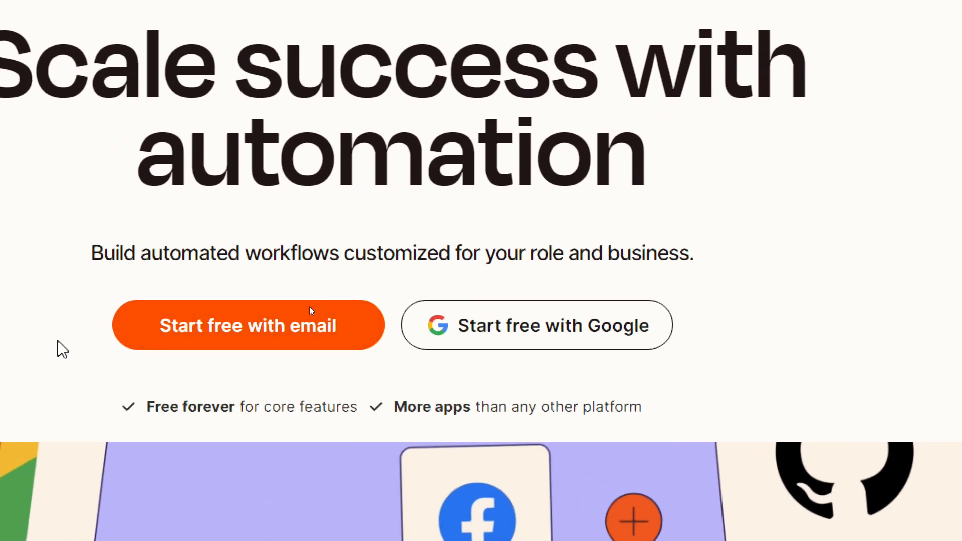
click(560, 328)
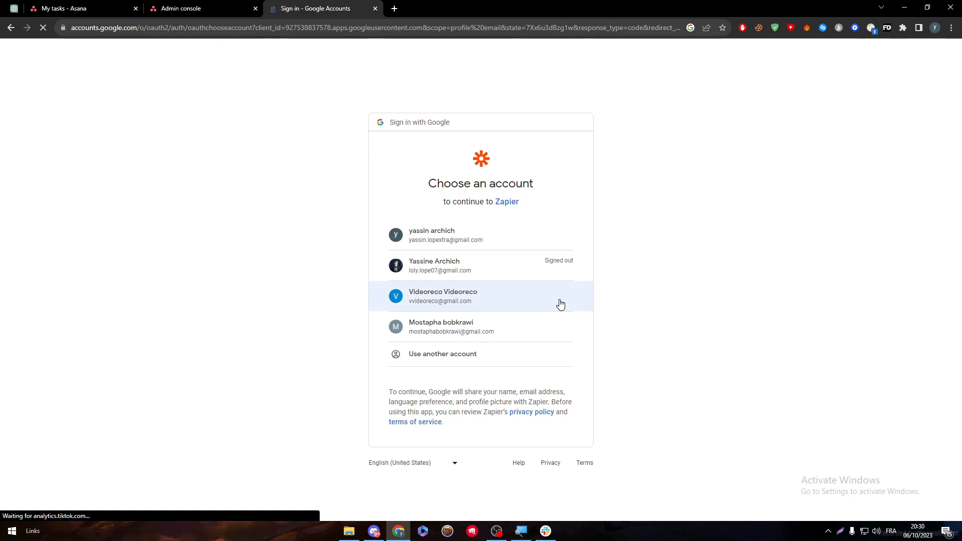
click(492, 245)
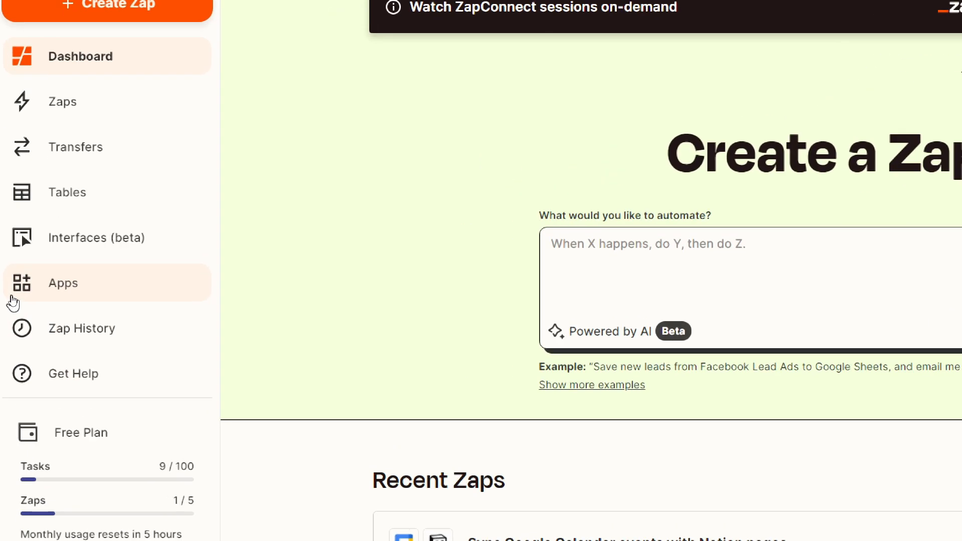
Browse the connected apps in Zapier and search them for "asana"
click(110, 292)
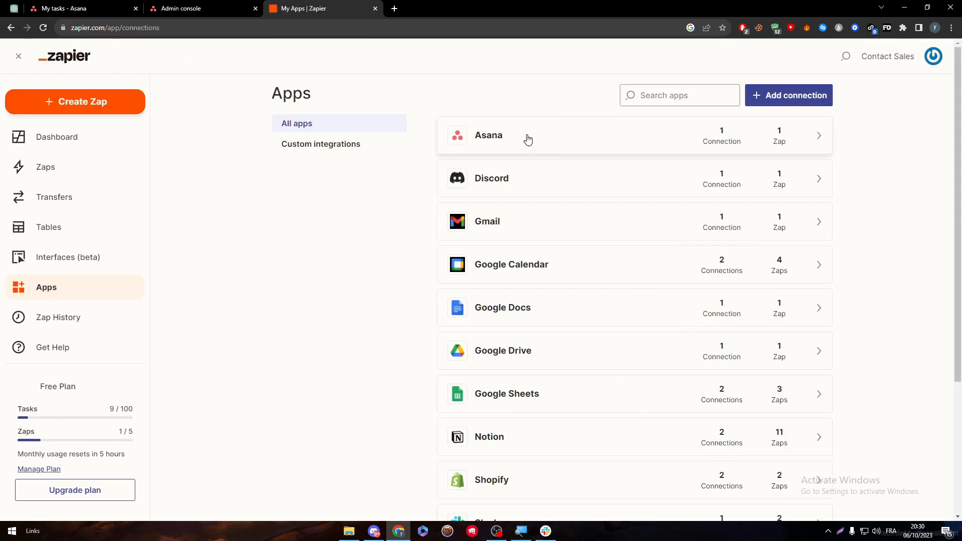
scroll(821, 220, down, 5)
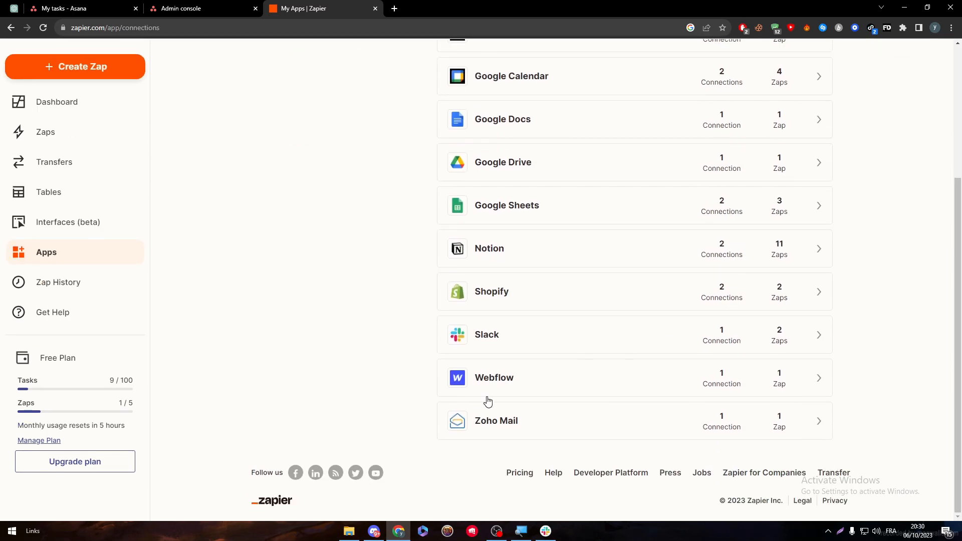
scroll(411, 177, up, 5)
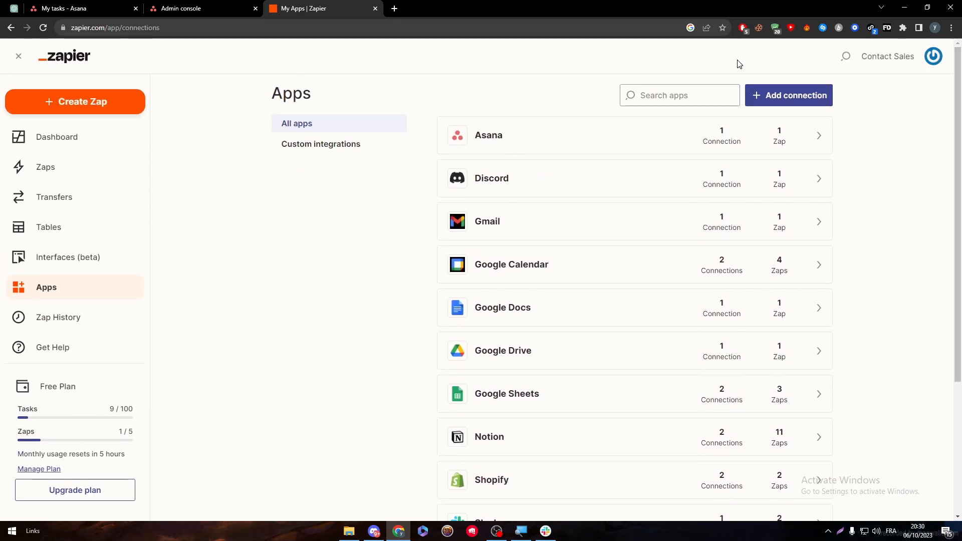
click(694, 95)
text(asana)
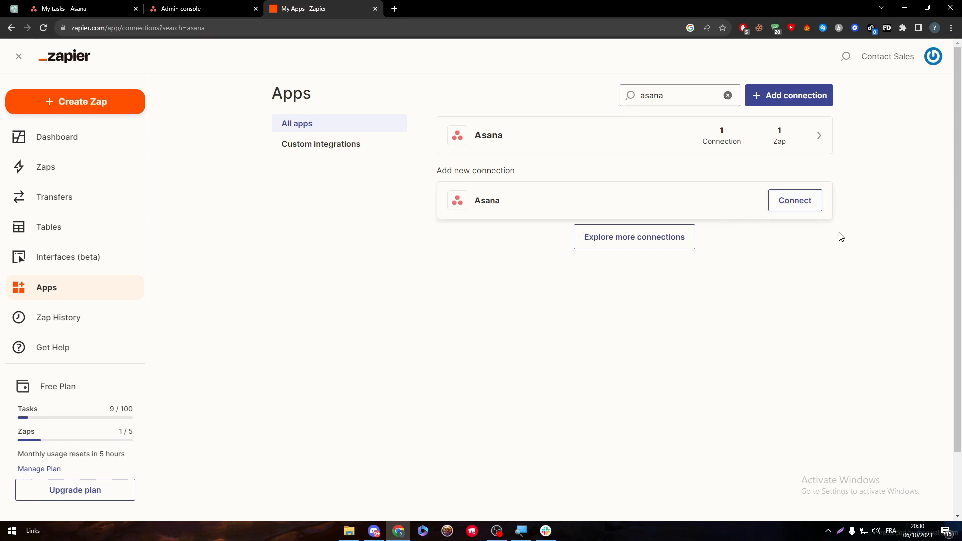
Add a new Asana connection in Zapier and test that connection
click(806, 207)
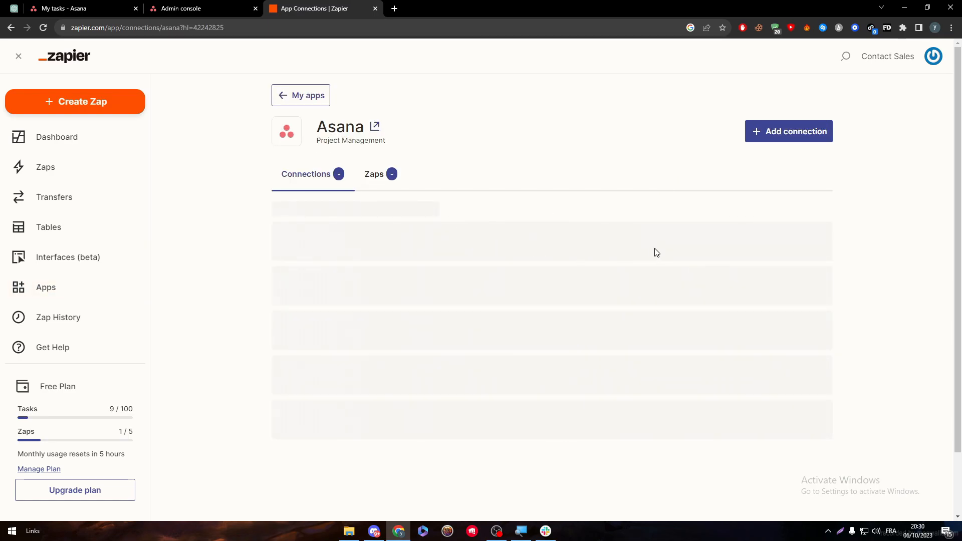
click(808, 217)
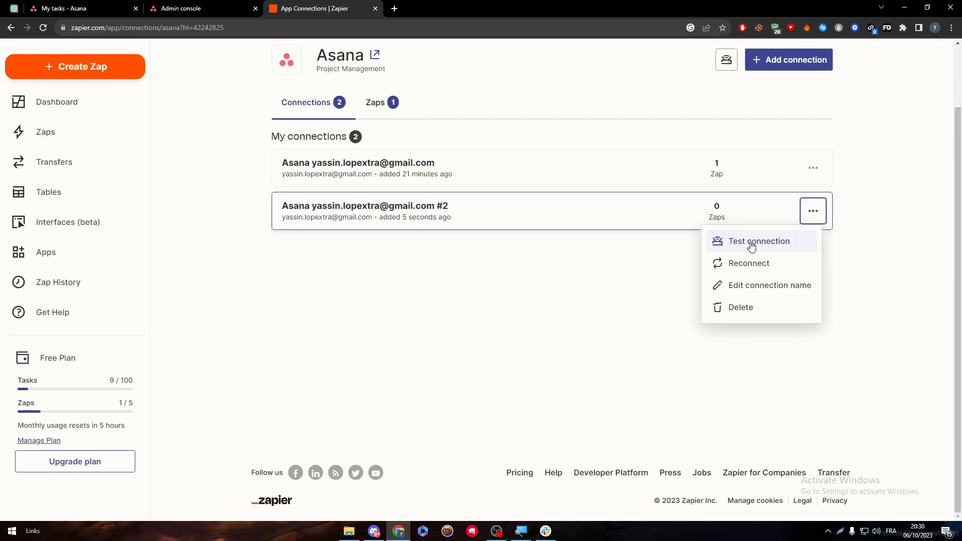
click(811, 242)
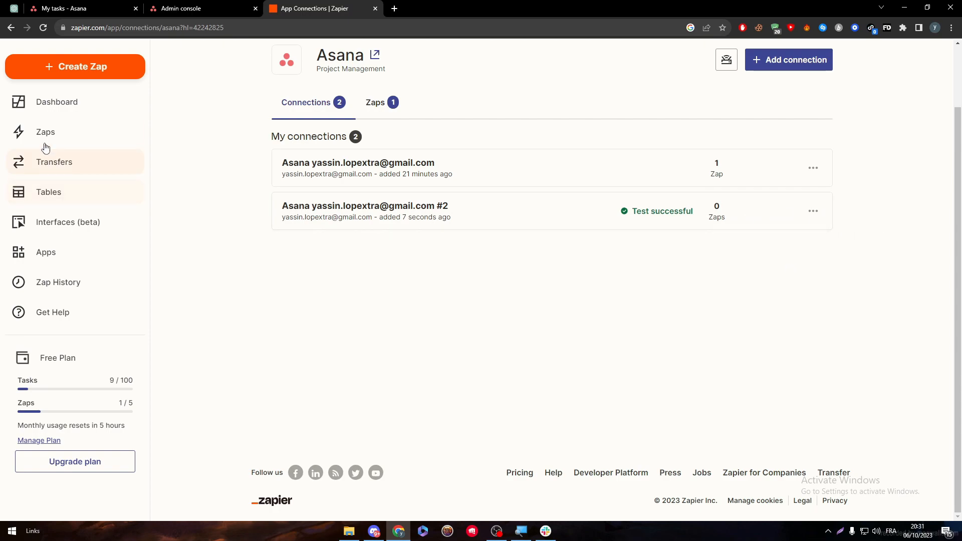
Create a Zap from the AI prompt "any message that has been sent on slack make it a task in asana" and use the suggested Zap
click(84, 66)
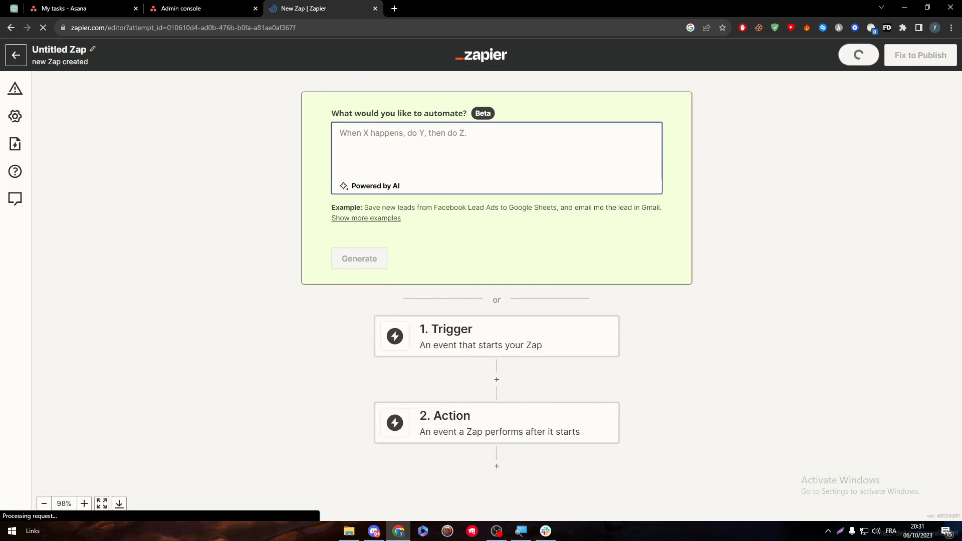
text(any message that has been sent on)
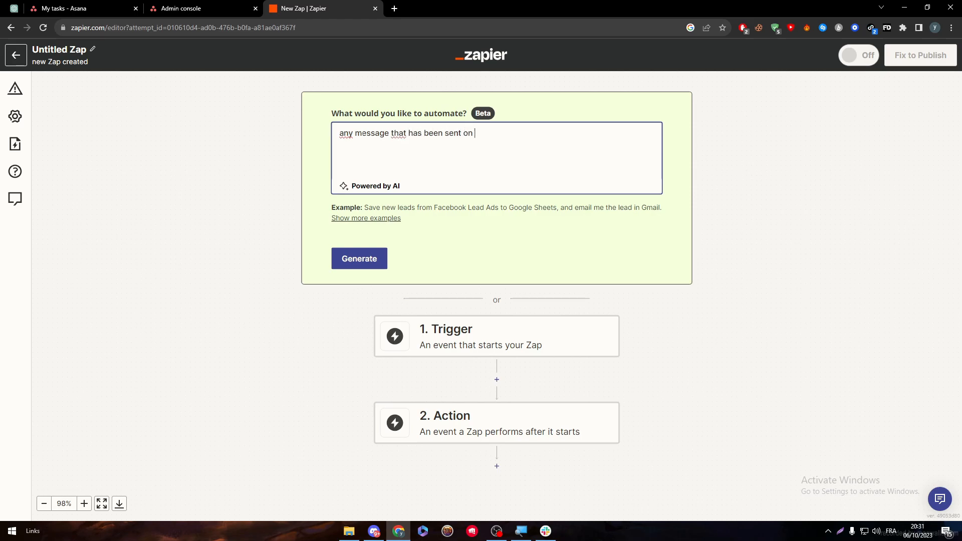
text(slack make it a task in asana)
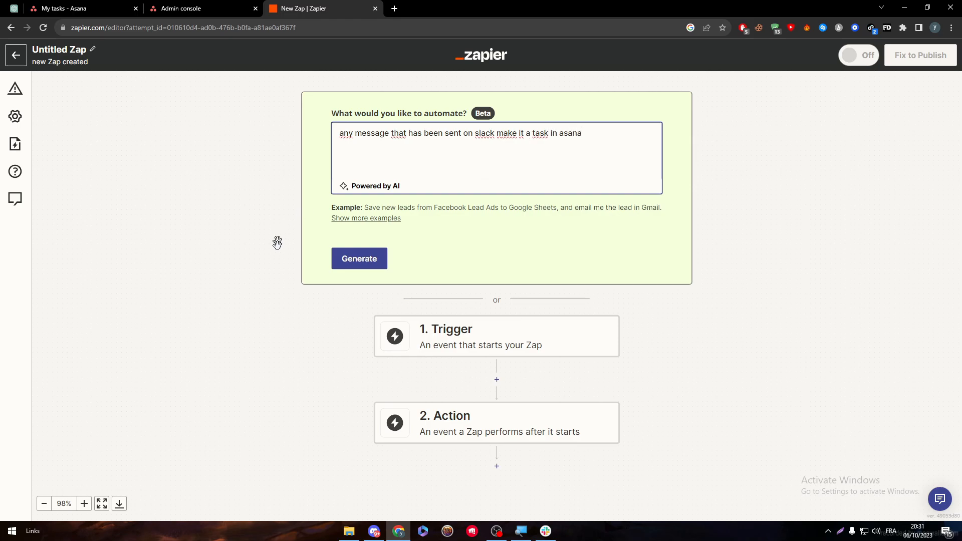
click(358, 260)
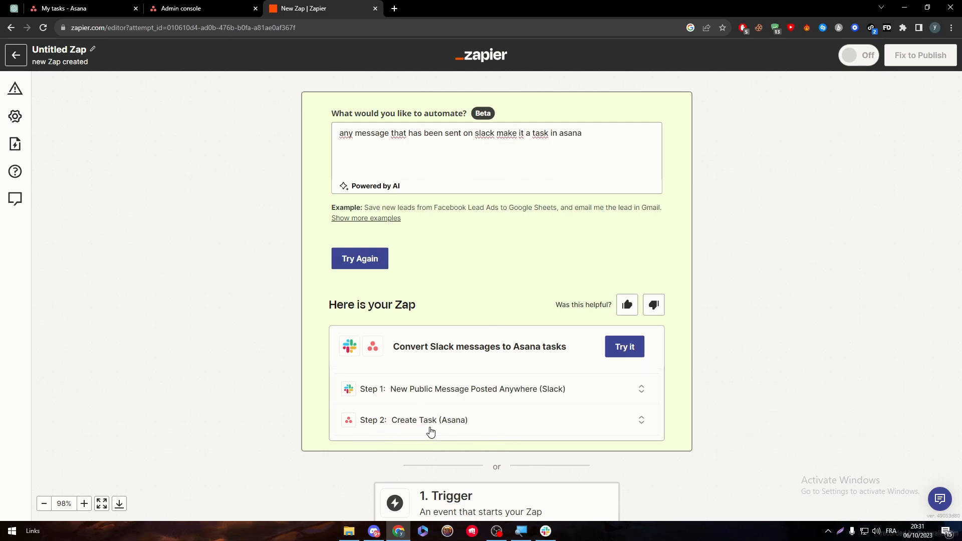
click(618, 353)
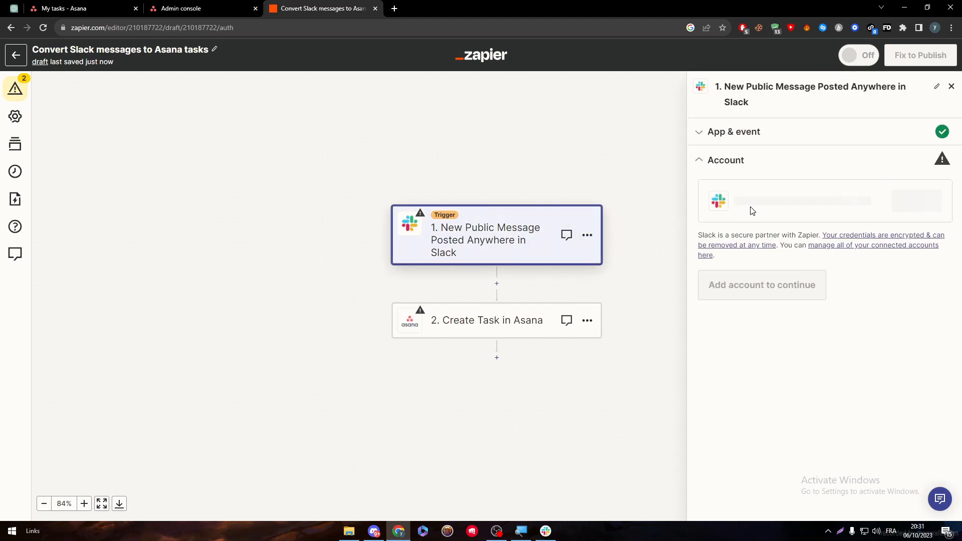
Select the connected Slack account for the trigger and set Trigger for Bot Messages to No
click(916, 201)
click(761, 301)
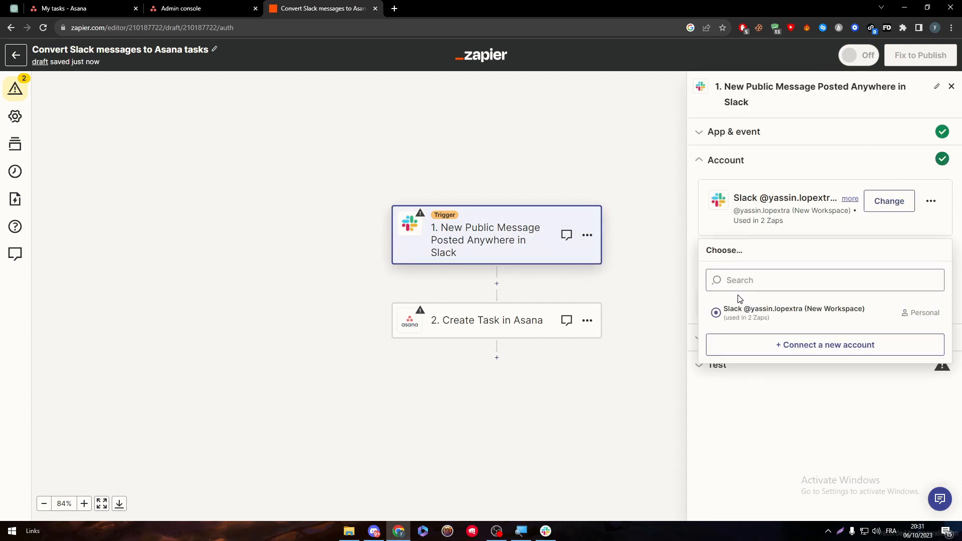
click(773, 314)
click(730, 311)
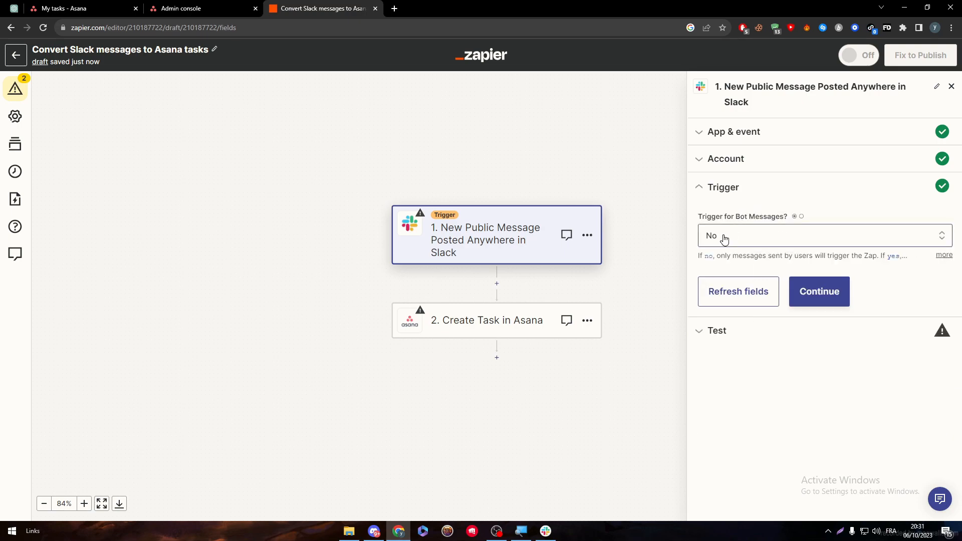
click(835, 244)
click(772, 344)
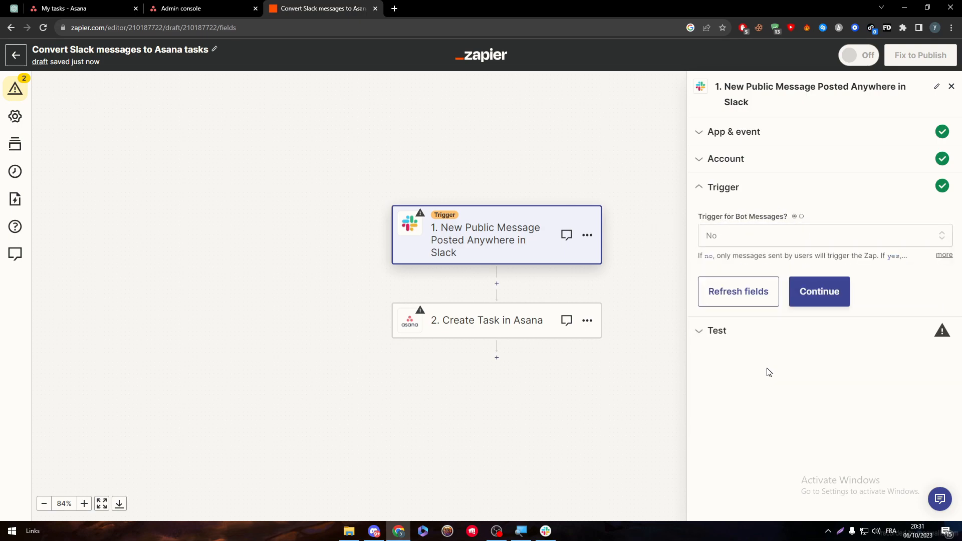
click(817, 293)
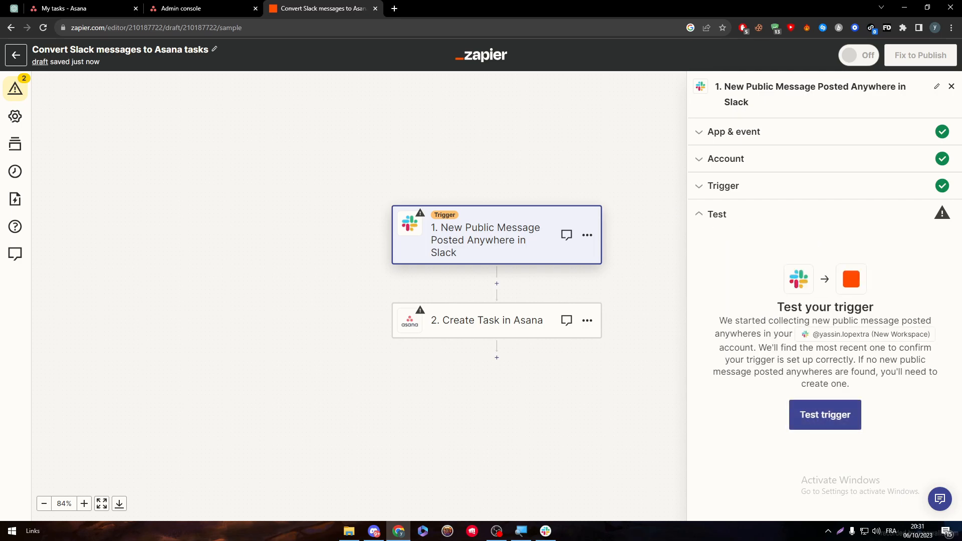
Switch to Slack, post the message "hi" in the general channel, and return to the Zap editor
drag(748, 321, 900, 321)
click(546, 531)
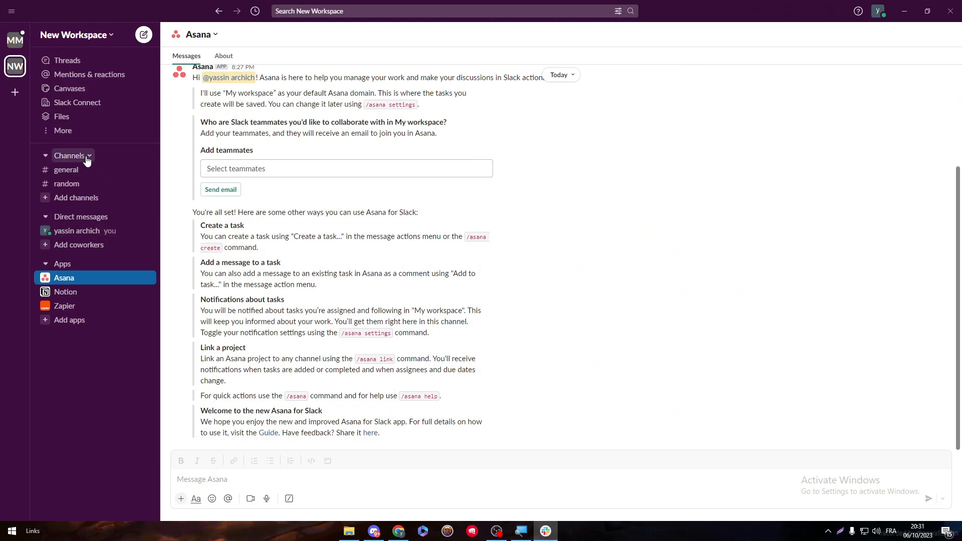
click(66, 170)
text(hi)
key(Return)
click(551, 527)
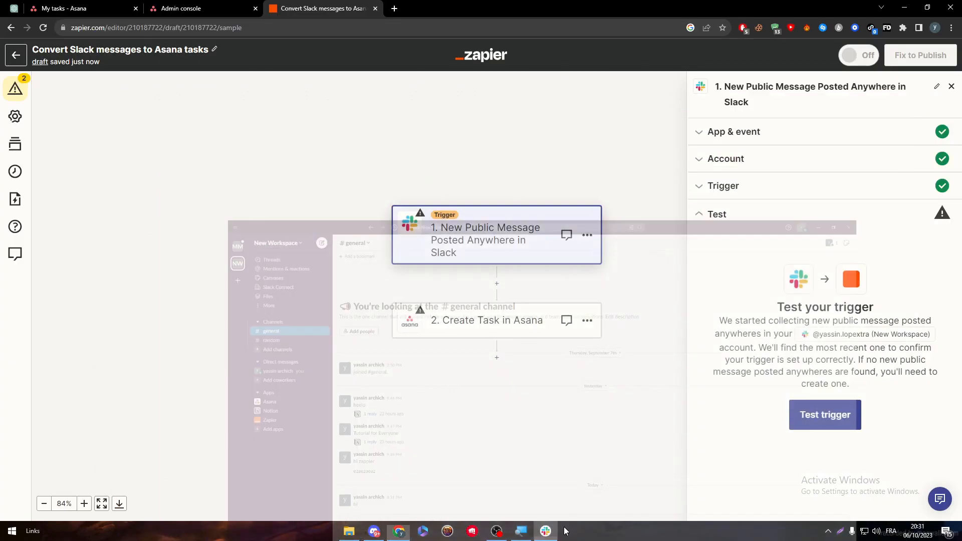
Test the Slack trigger and continue with the record New Public Message Posted Anywhere C
click(823, 415)
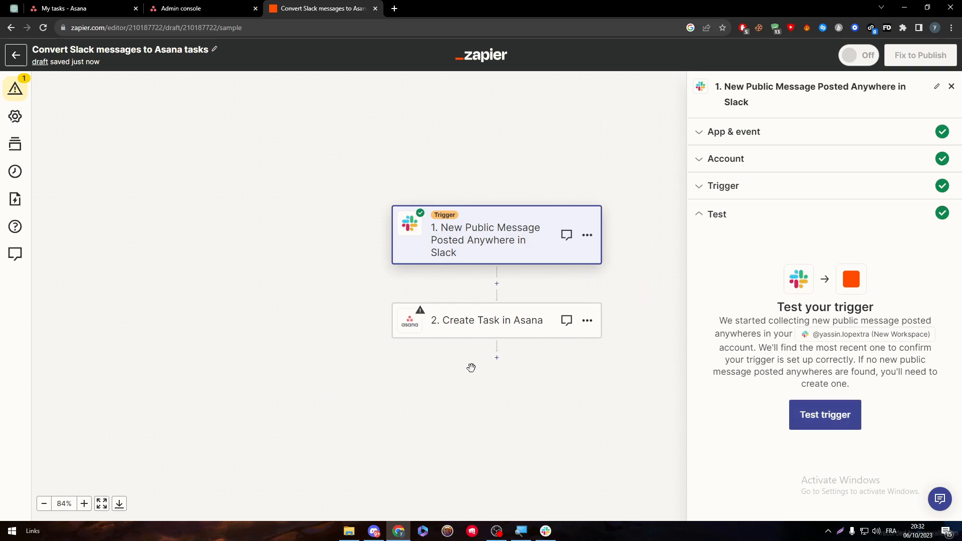
scroll(942, 344, down, 5)
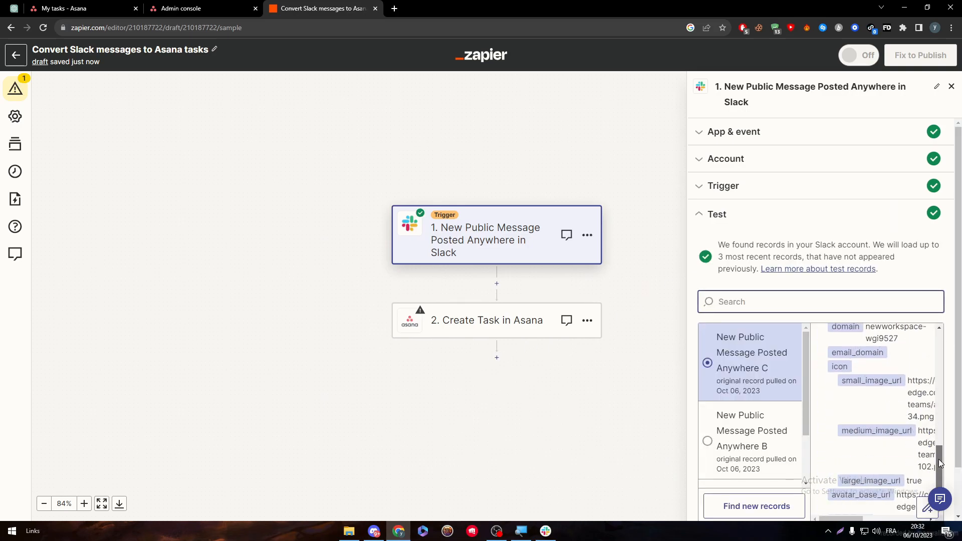
click(948, 345)
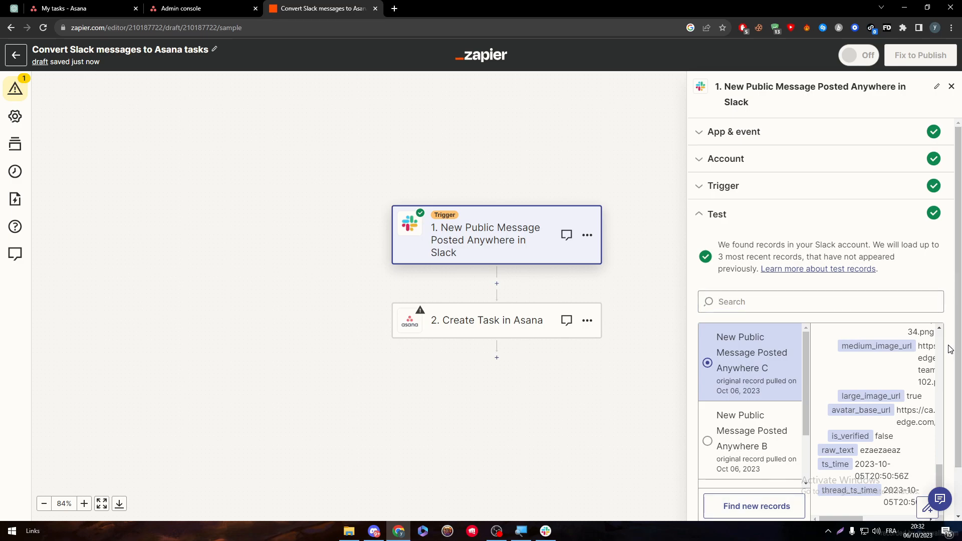
scroll(948, 345, down, 3)
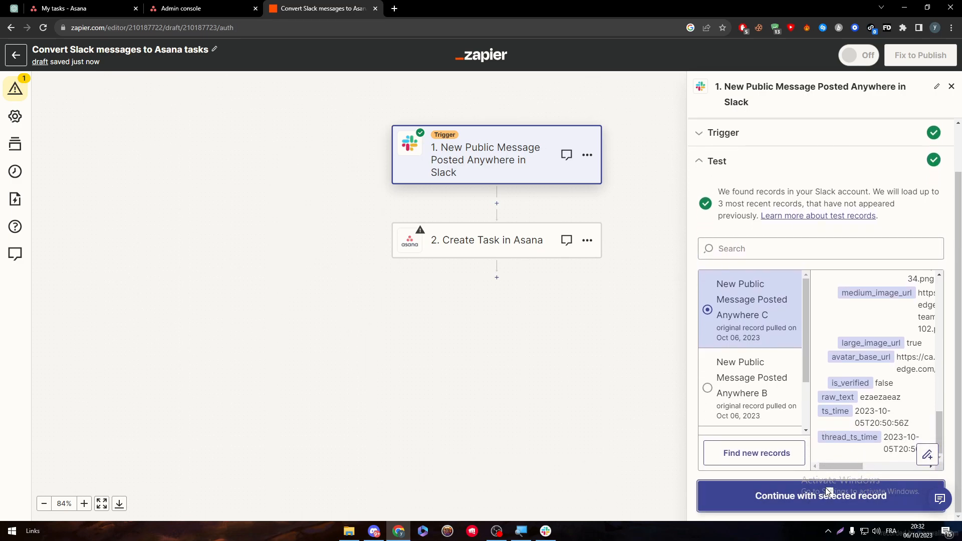
click(823, 493)
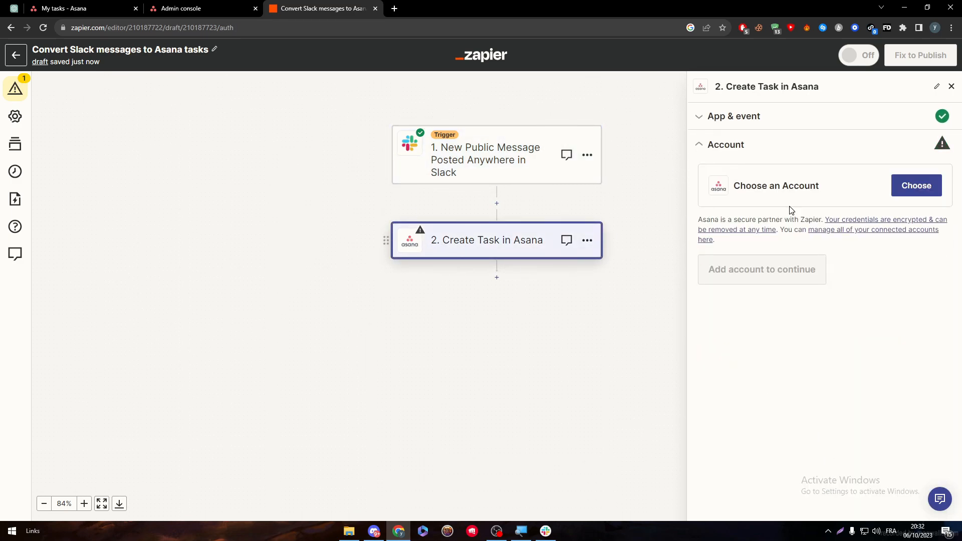
Select the newly added second Asana connection as the account for the Create Task action
click(915, 186)
click(777, 289)
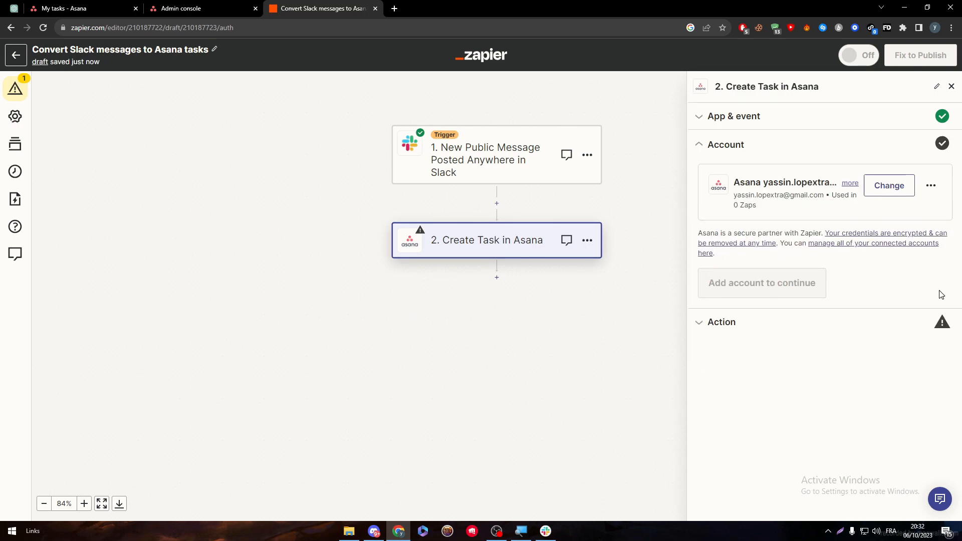
click(740, 292)
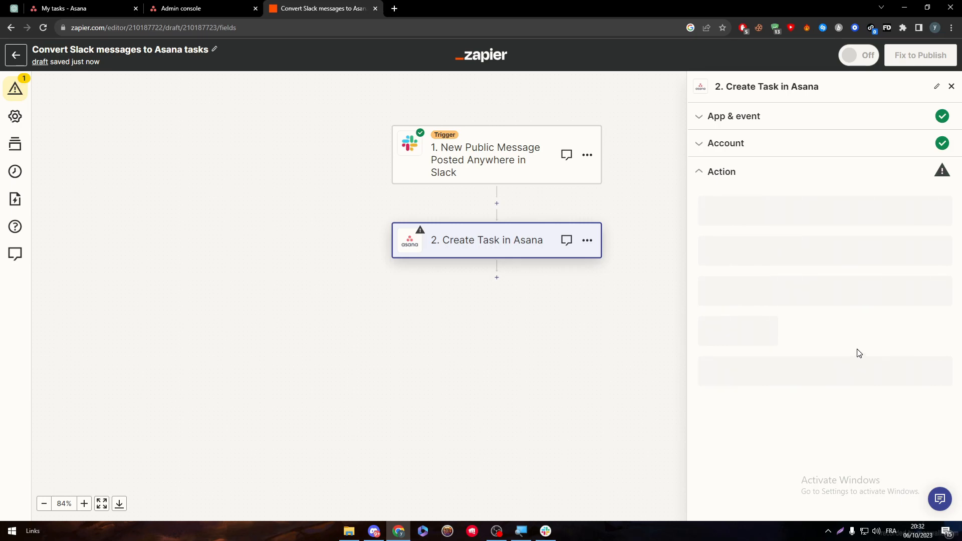
Set the Asana task's workspace to My workspace and its project to project A, and continue to the test
click(797, 219)
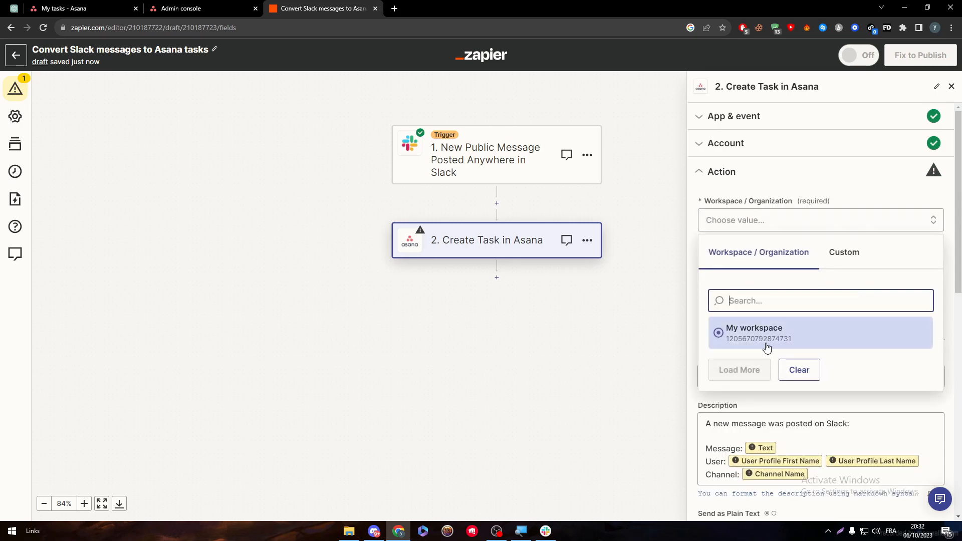
click(745, 344)
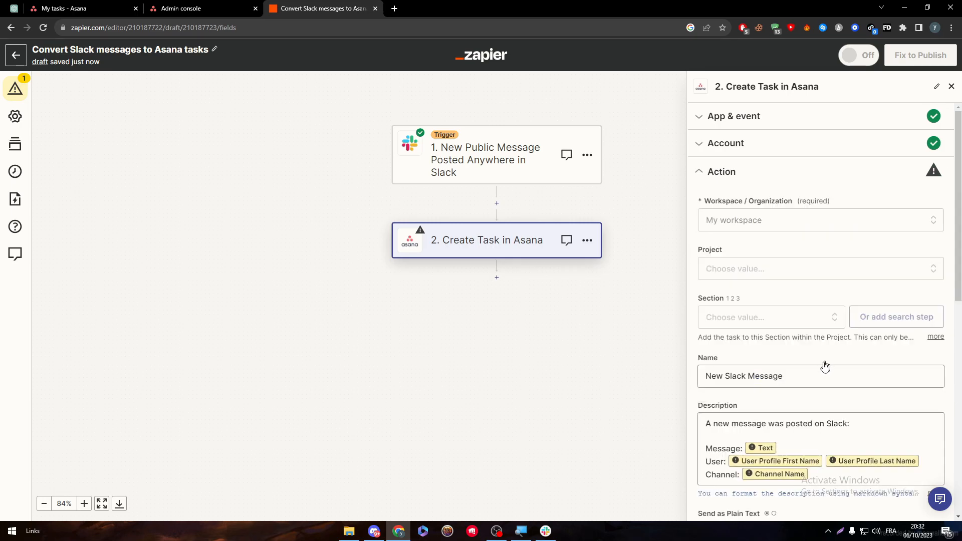
click(749, 269)
click(721, 379)
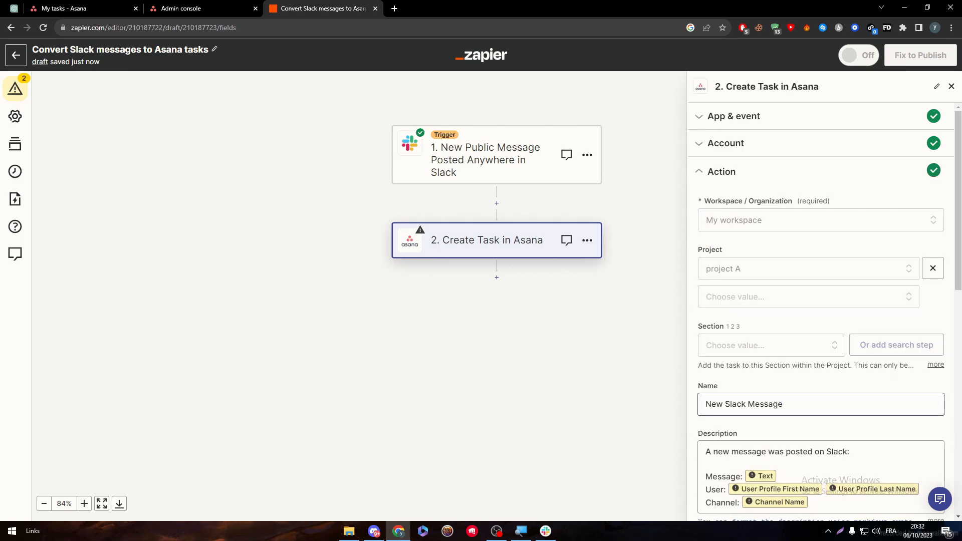
drag(958, 217, 921, 473)
click(802, 471)
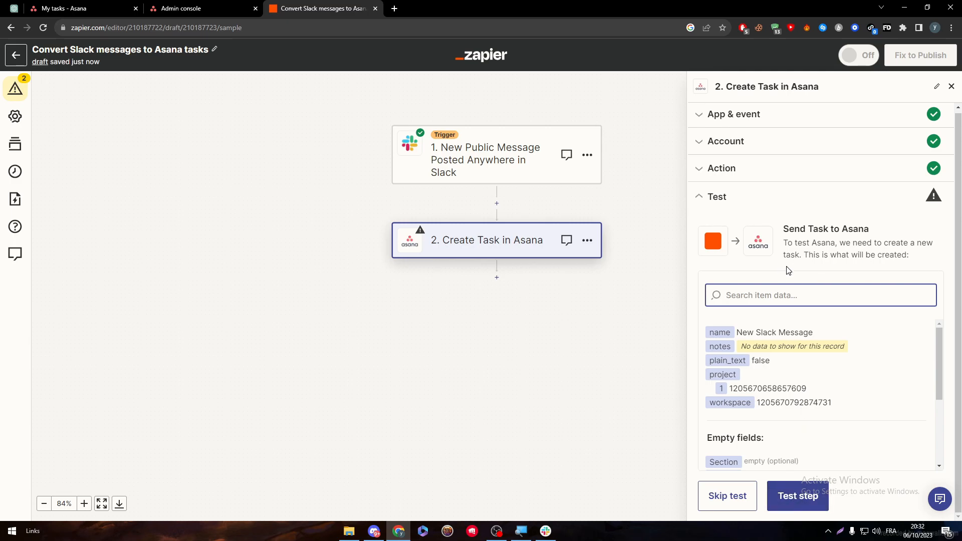
Test the Create Task step by sending the sample task to Asana and publish the Zap
click(797, 496)
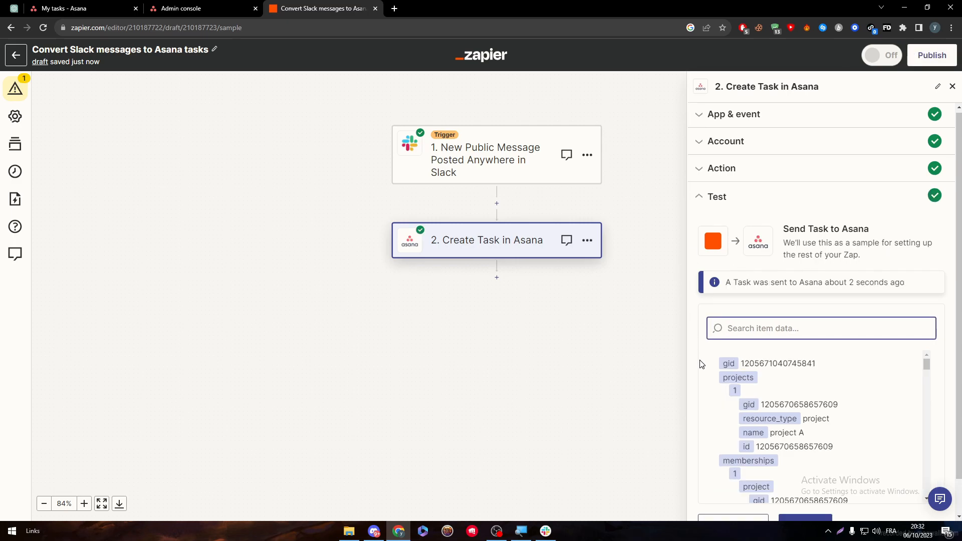
click(805, 518)
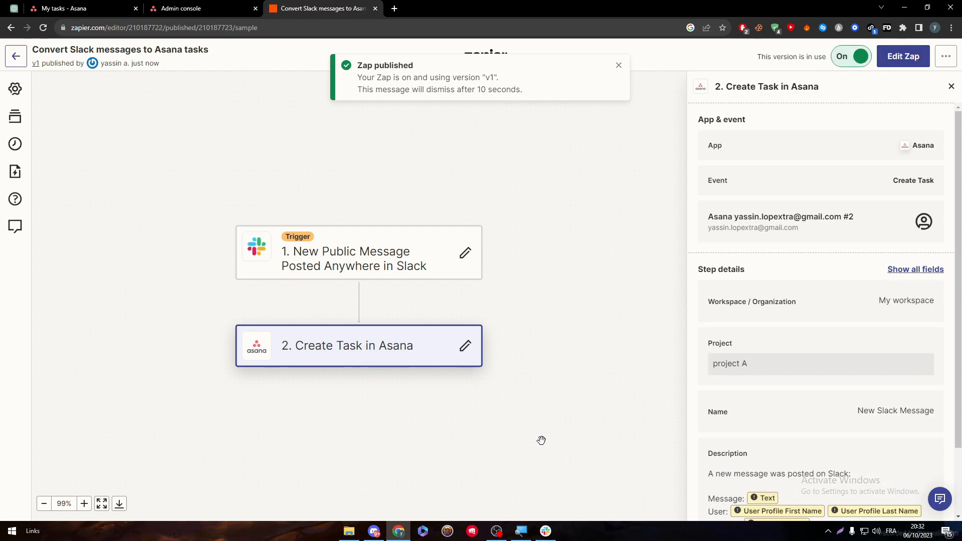
Switch to Slack, post "hello every one" in the general channel, and return to the browser
click(545, 531)
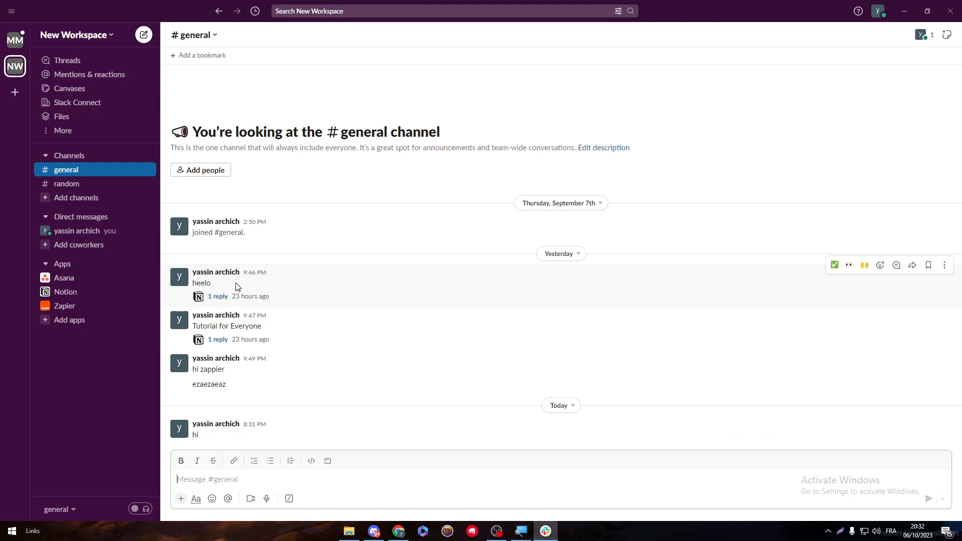
text(hell)
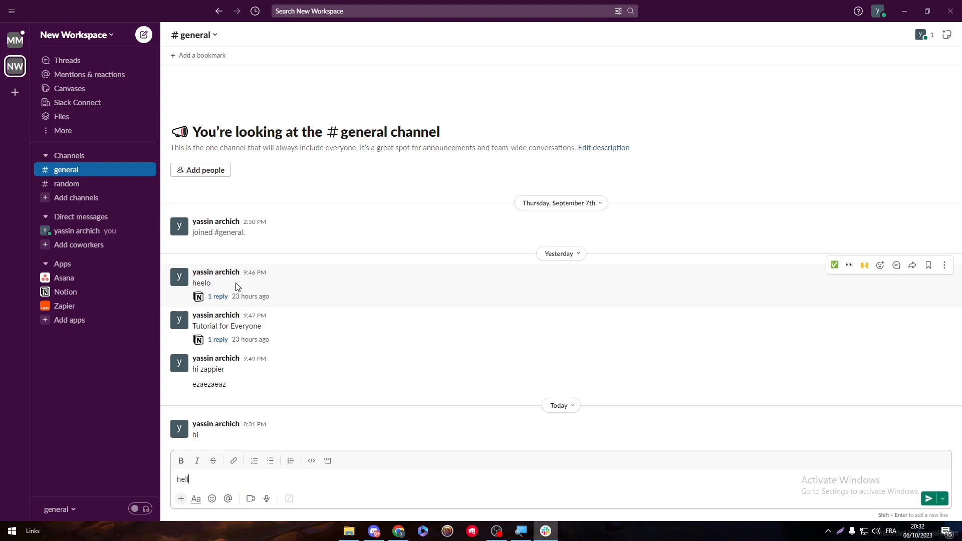
text(o every one)
key(Return)
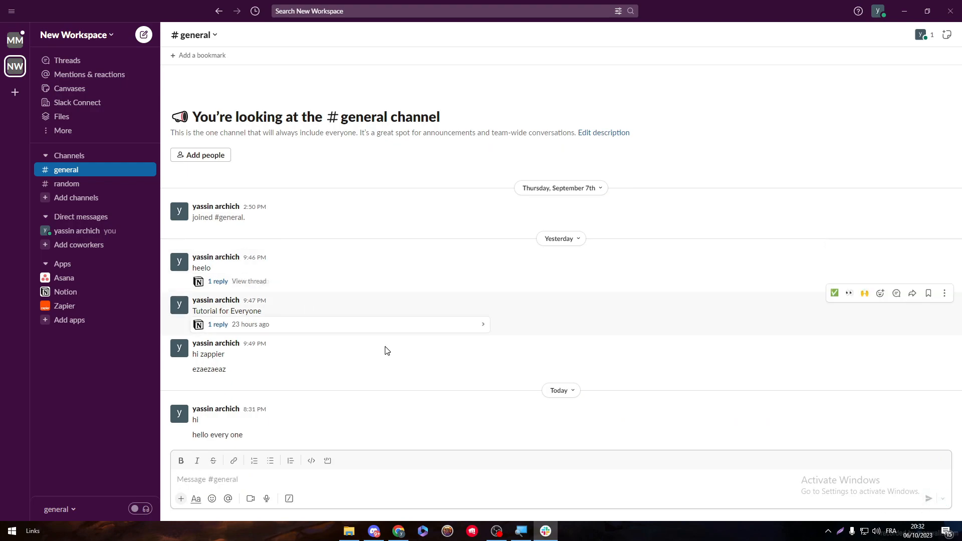
click(546, 530)
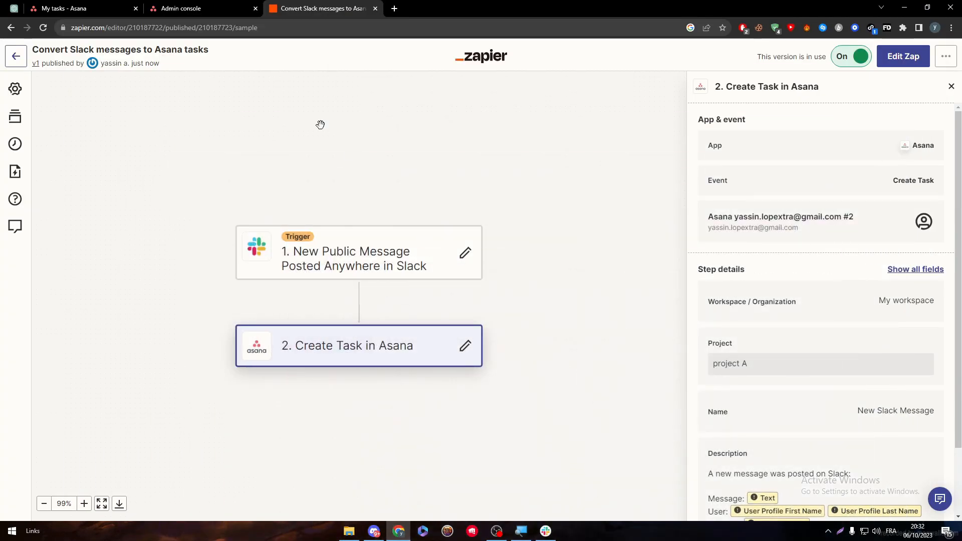
Switch to Asana, reload My tasks, dismiss the getting-started tip, and open project A
click(97, 4)
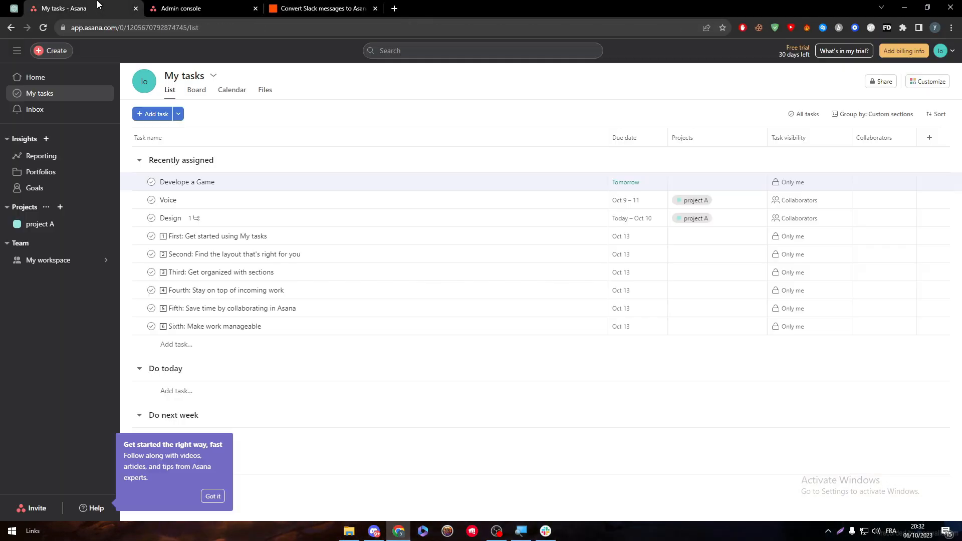
click(43, 27)
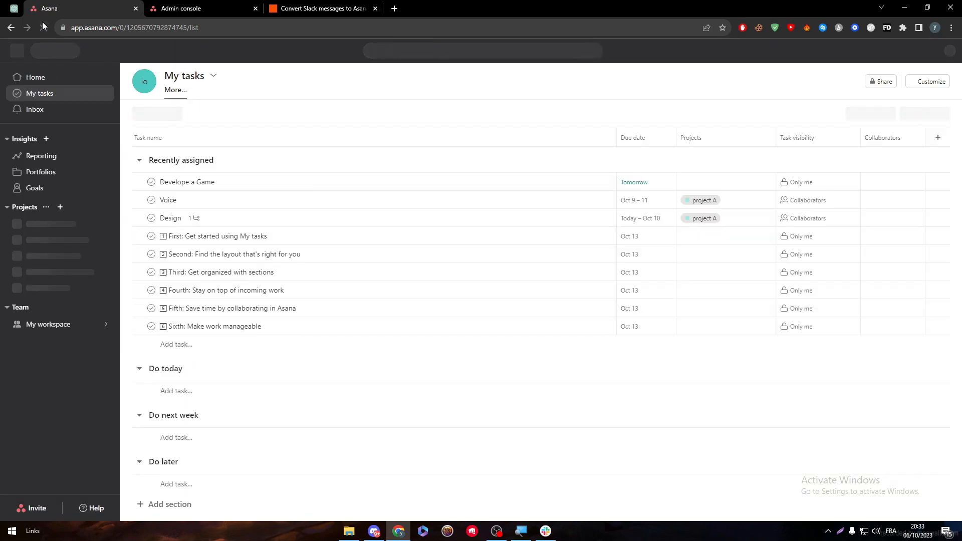
click(214, 497)
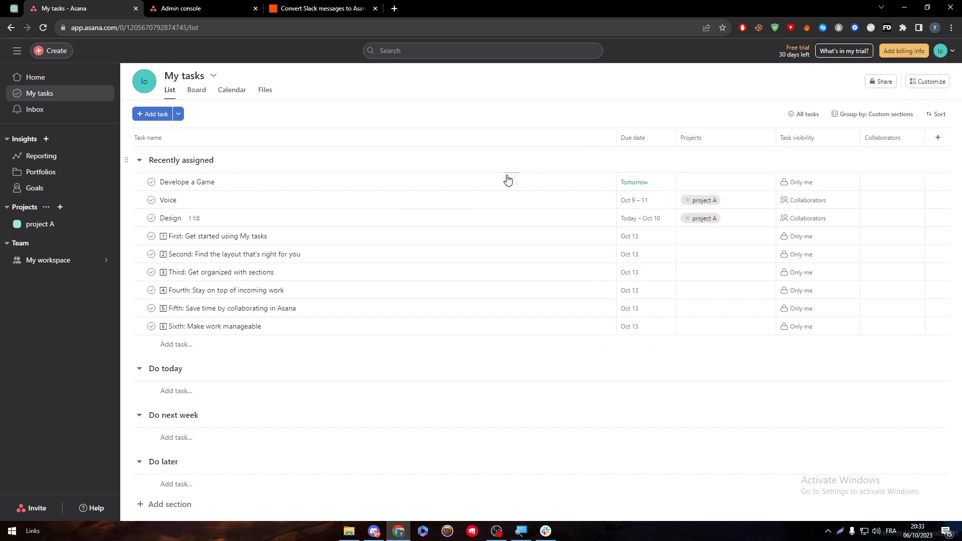
click(37, 224)
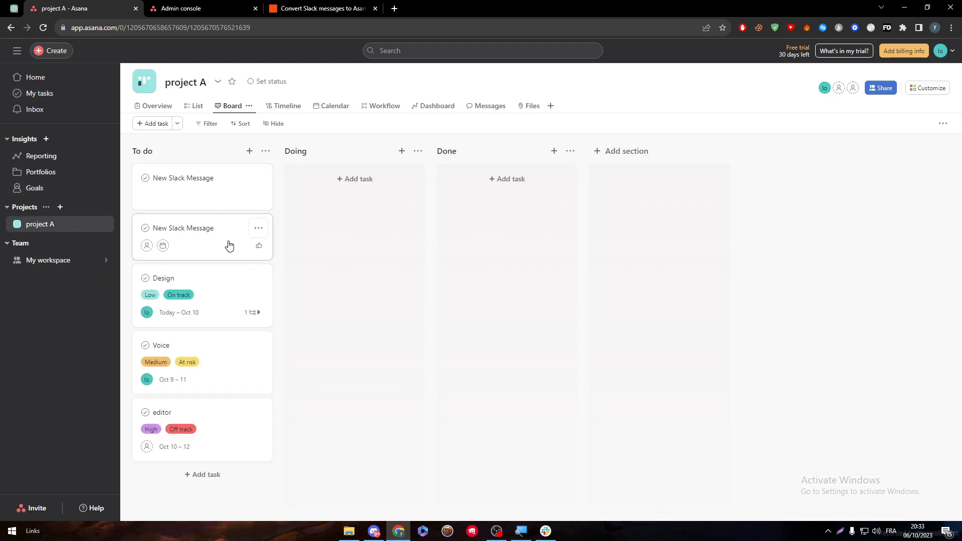
Examine the details of both New Slack Message tasks in the To do section and close the task details
click(196, 192)
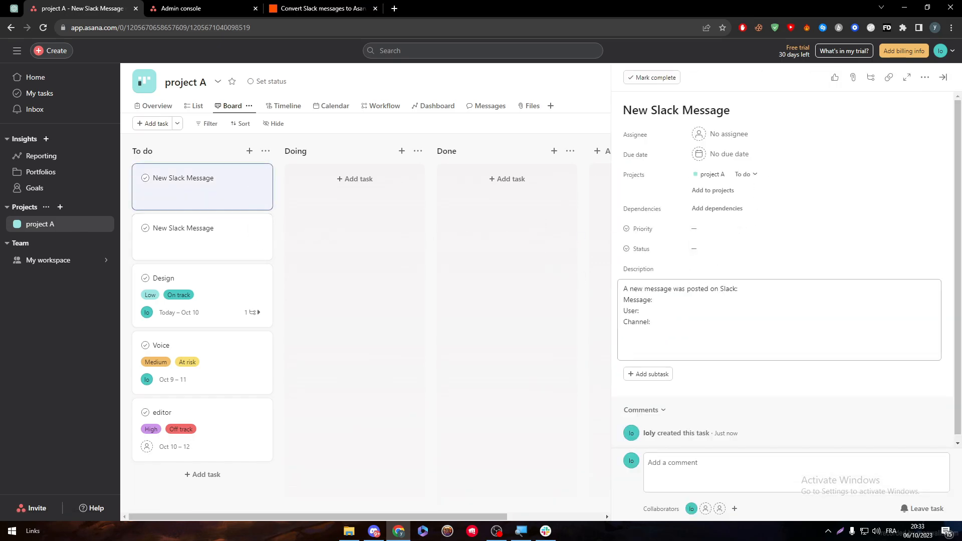
click(171, 239)
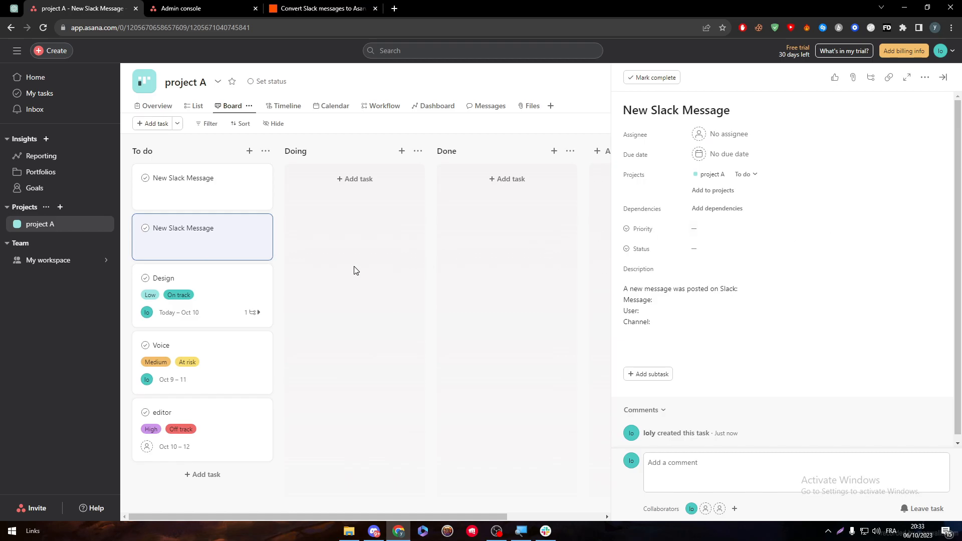
click(203, 185)
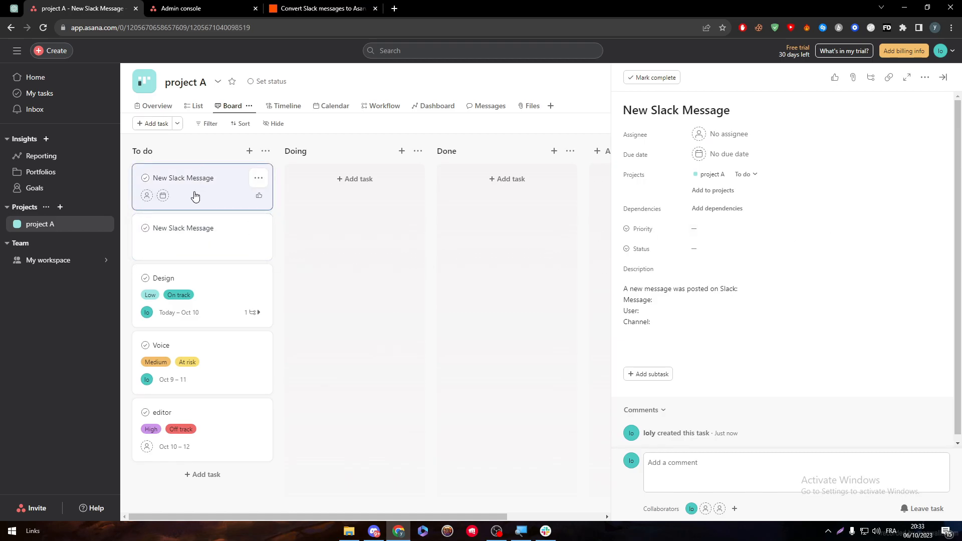
click(196, 247)
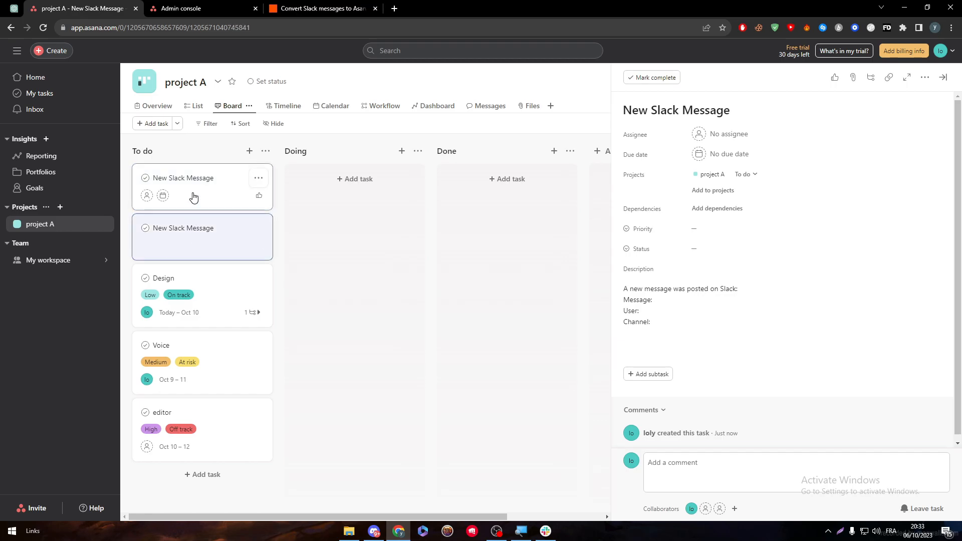
click(191, 195)
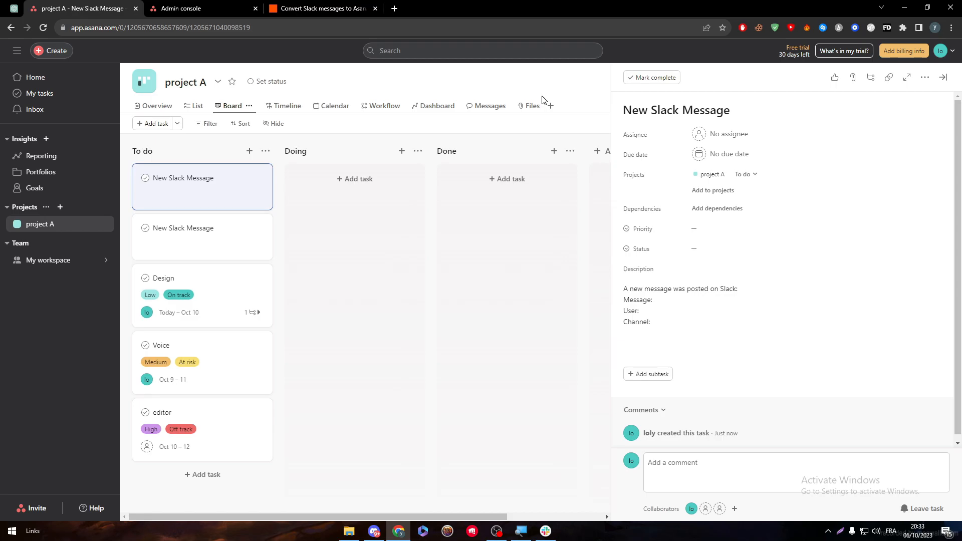
click(527, 91)
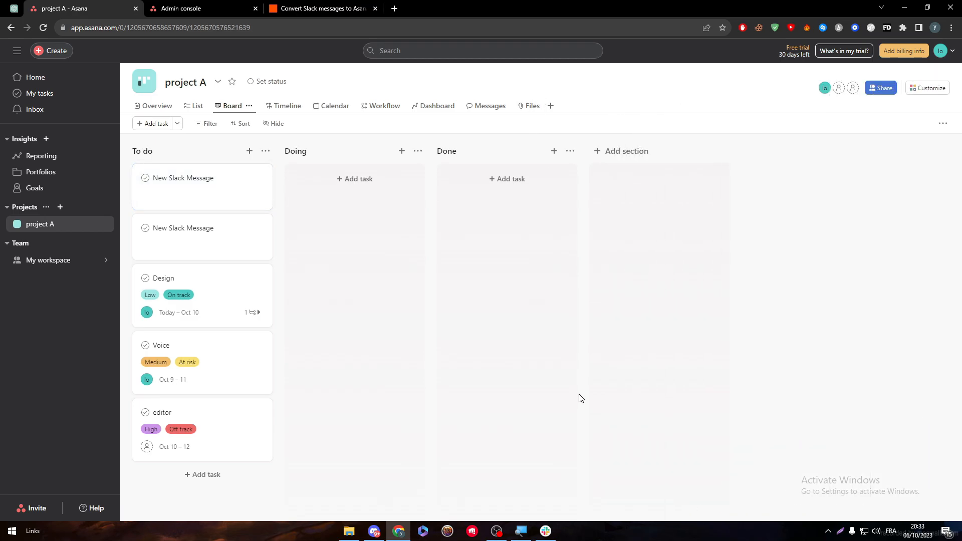